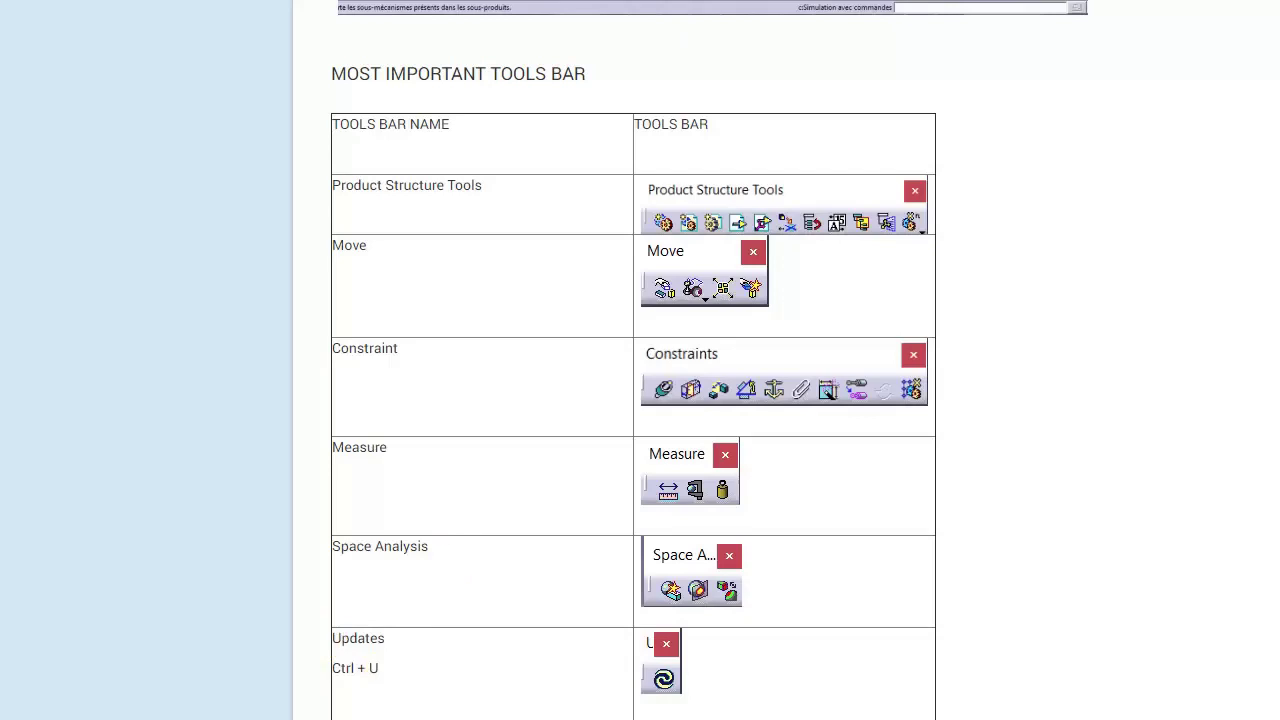
# - Review the WEEK 05 Lab / Tutorial files, Exercise Assembly 1 and the Exercise Assembly 2 folder, in Moodle
pyautogui.hotkey('alt', 'Tab')
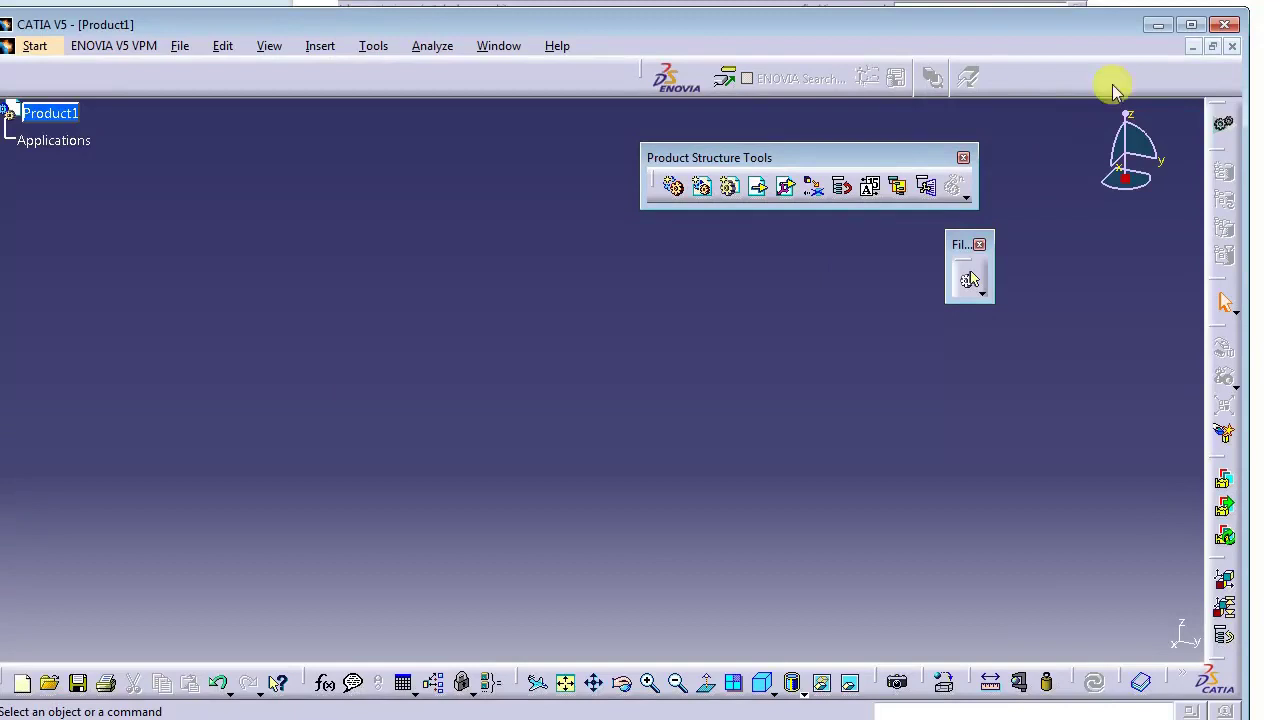
pyautogui.click(1152, 25)
pyautogui.scroll(10, 800, 400)
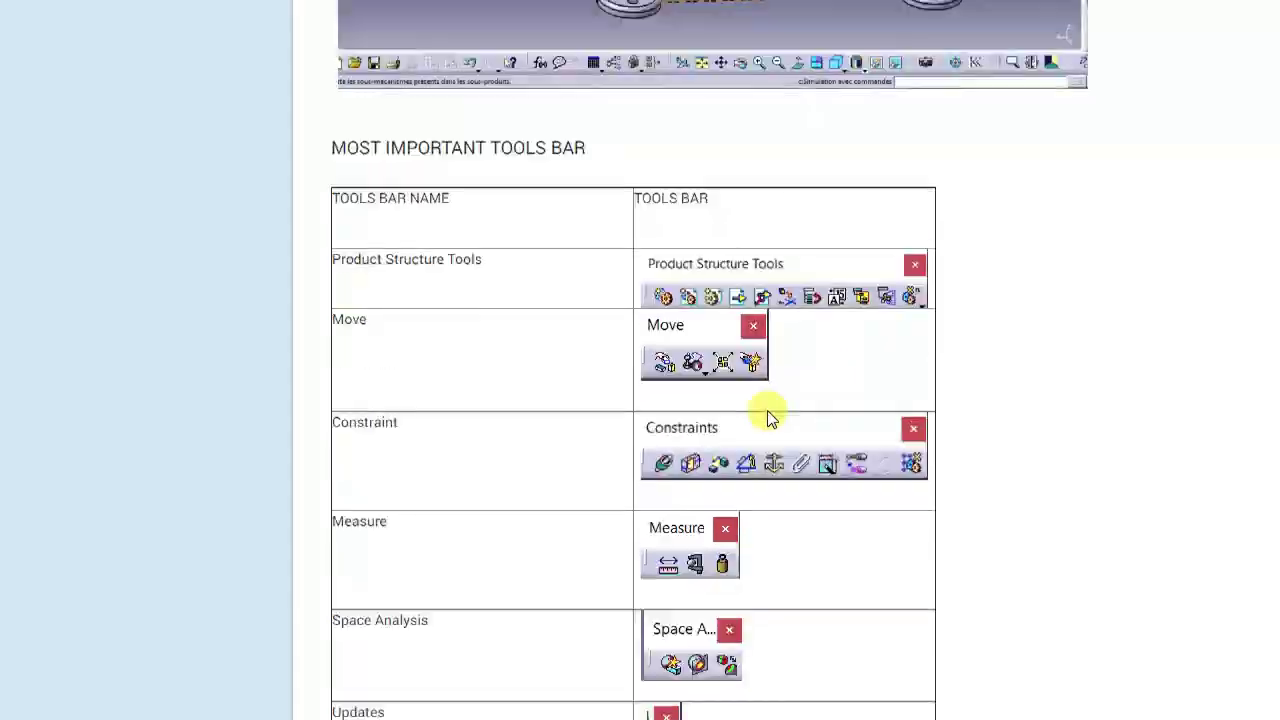
pyautogui.scroll(6, 768, 411)
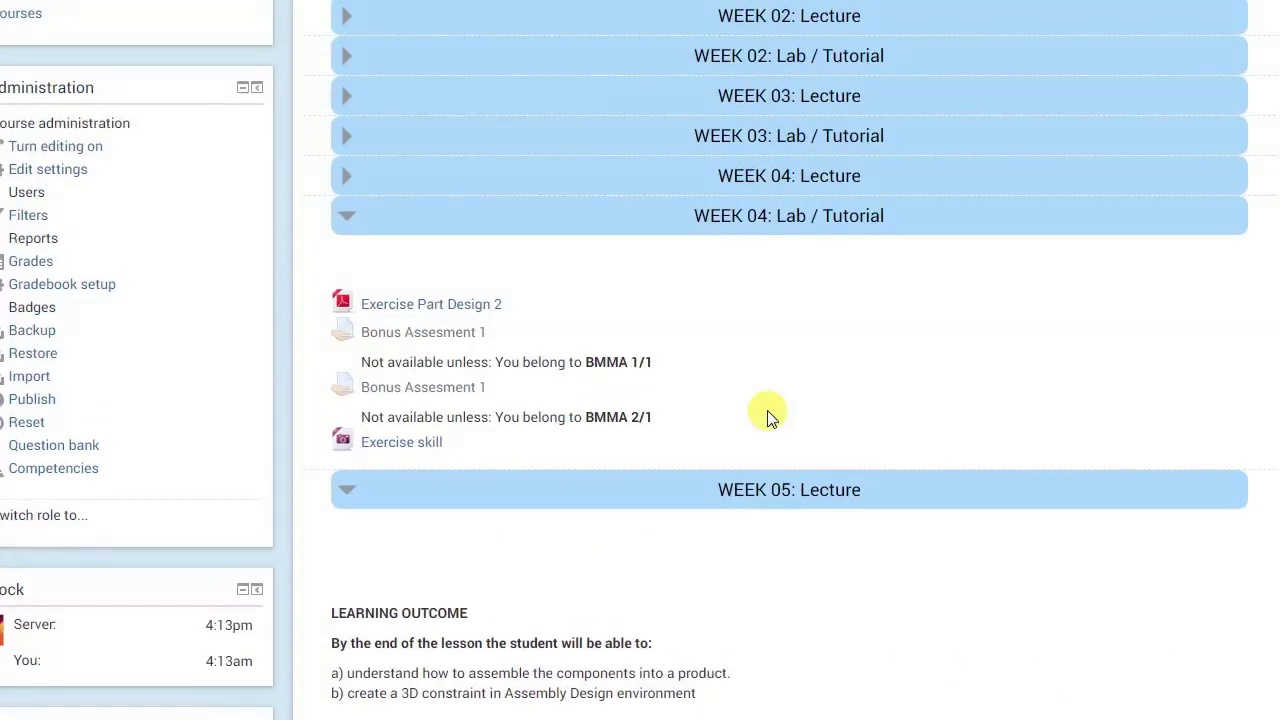
pyautogui.scroll(-20, 767, 410)
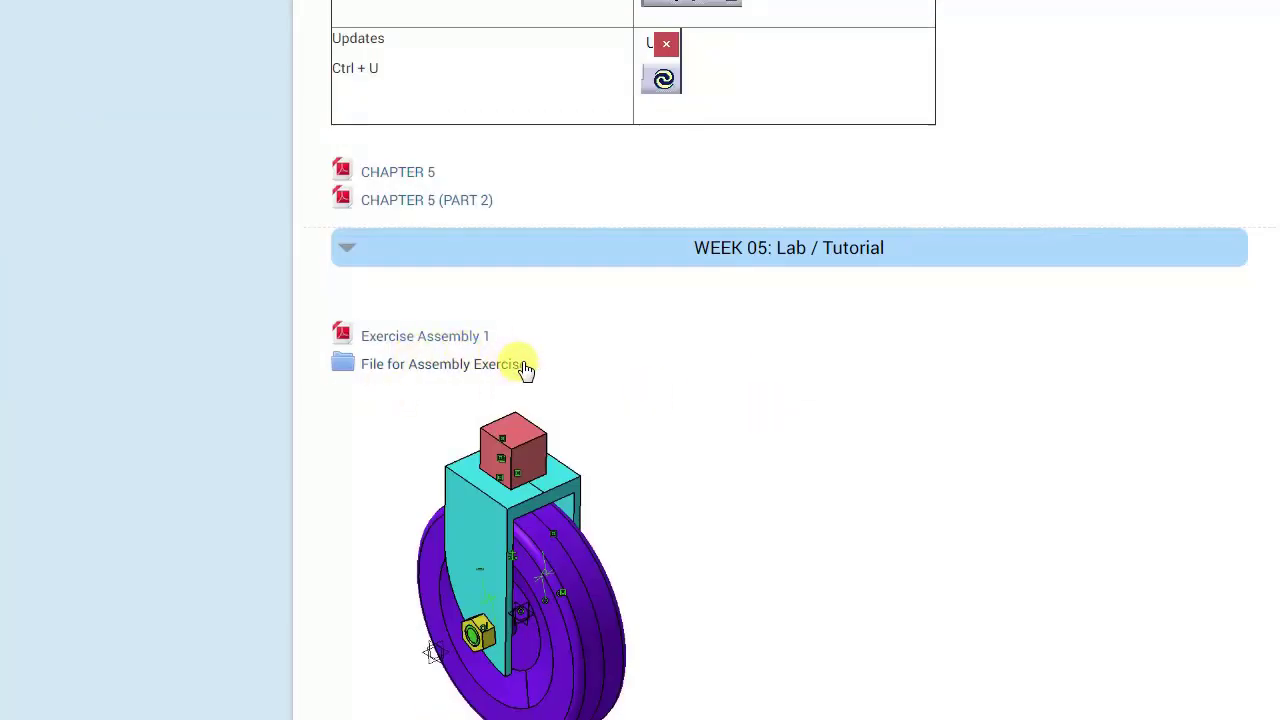
pyautogui.scroll(-2, 470, 400)
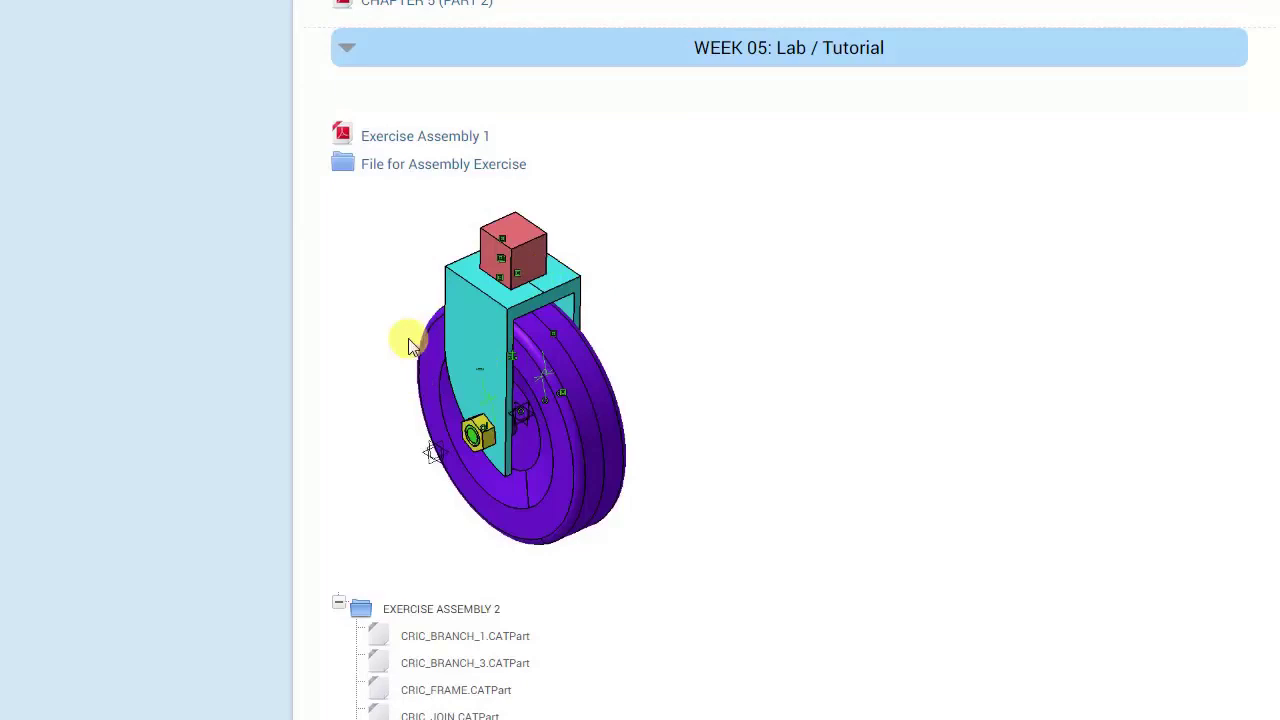
pyautogui.scroll(-1, 410, 348)
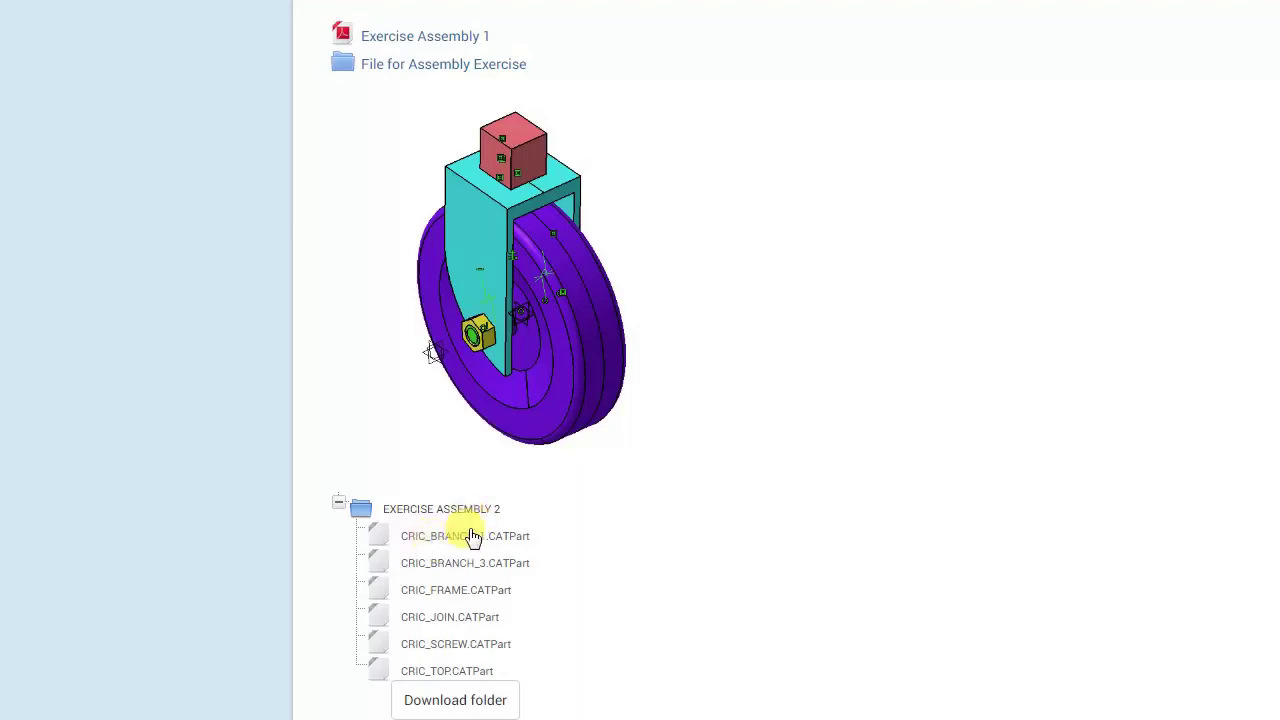
pyautogui.scroll(2, 440, 510)
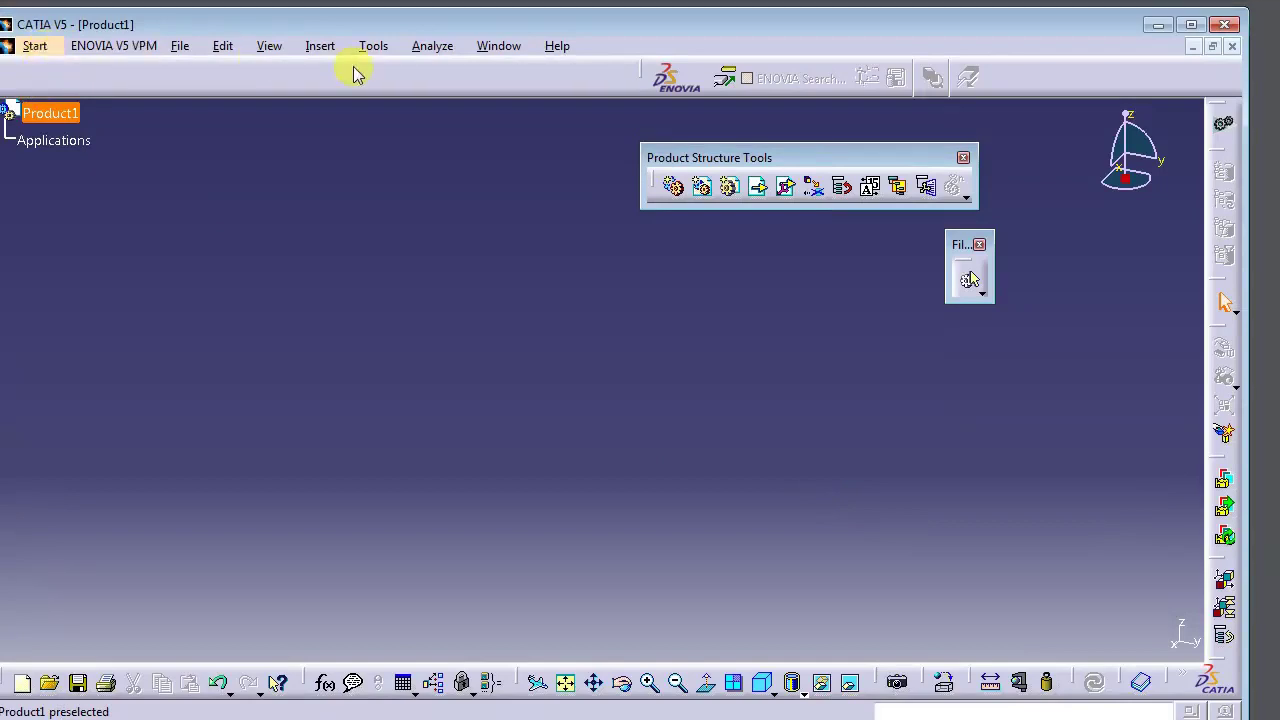
# - Switch CATIA to the Assembly Design workbench via Start > Mechanical Design
pyautogui.moveTo(486, 23); pyautogui.dragTo(514, 16)
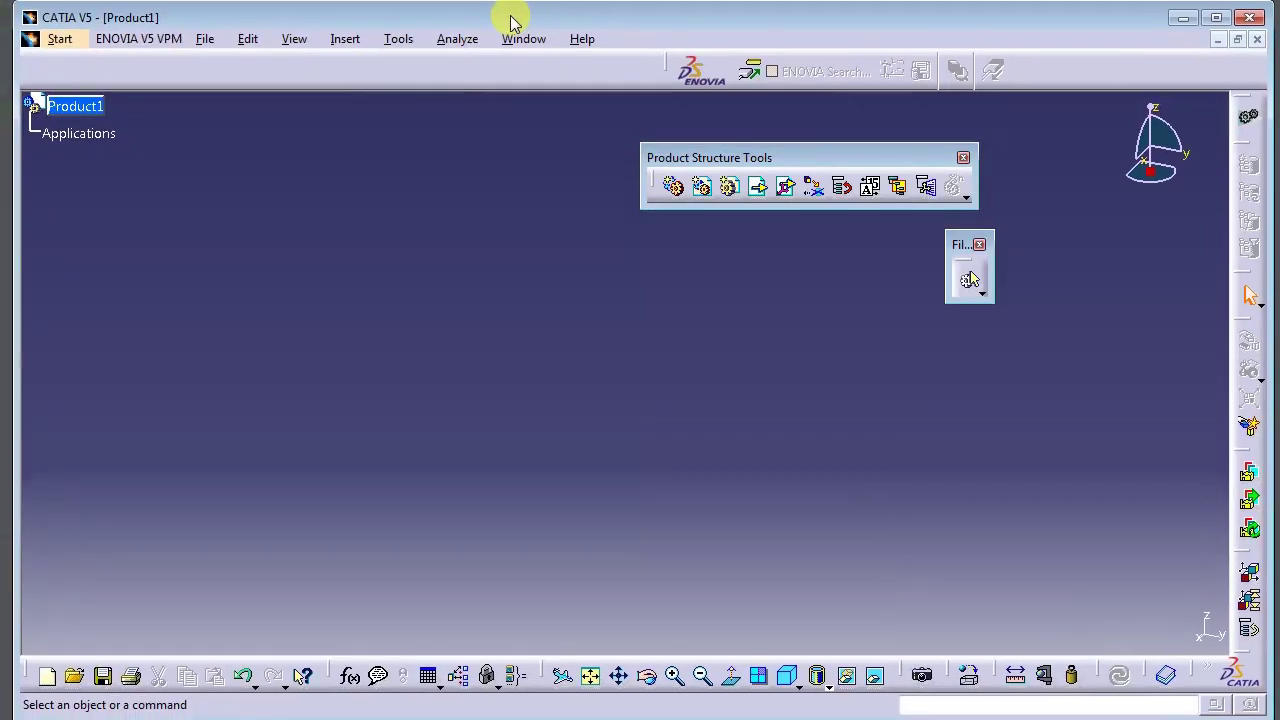
pyautogui.click(61, 42)
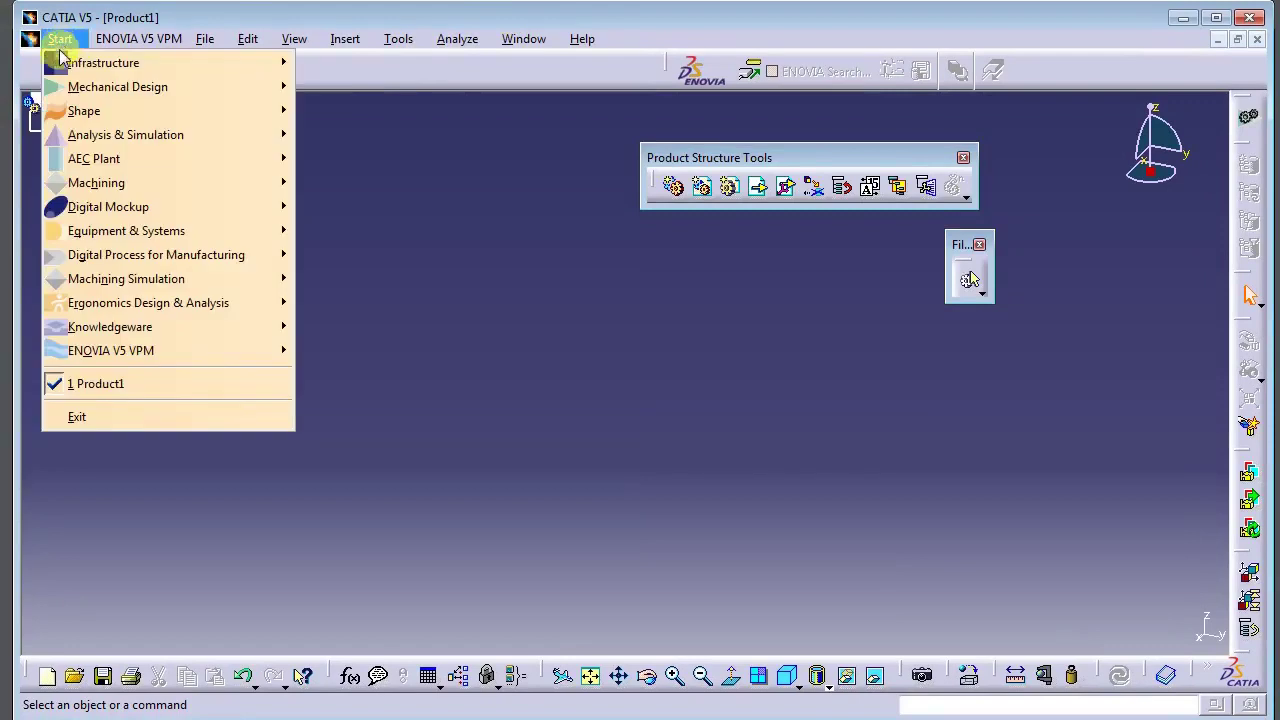
pyautogui.moveTo(85, 88)
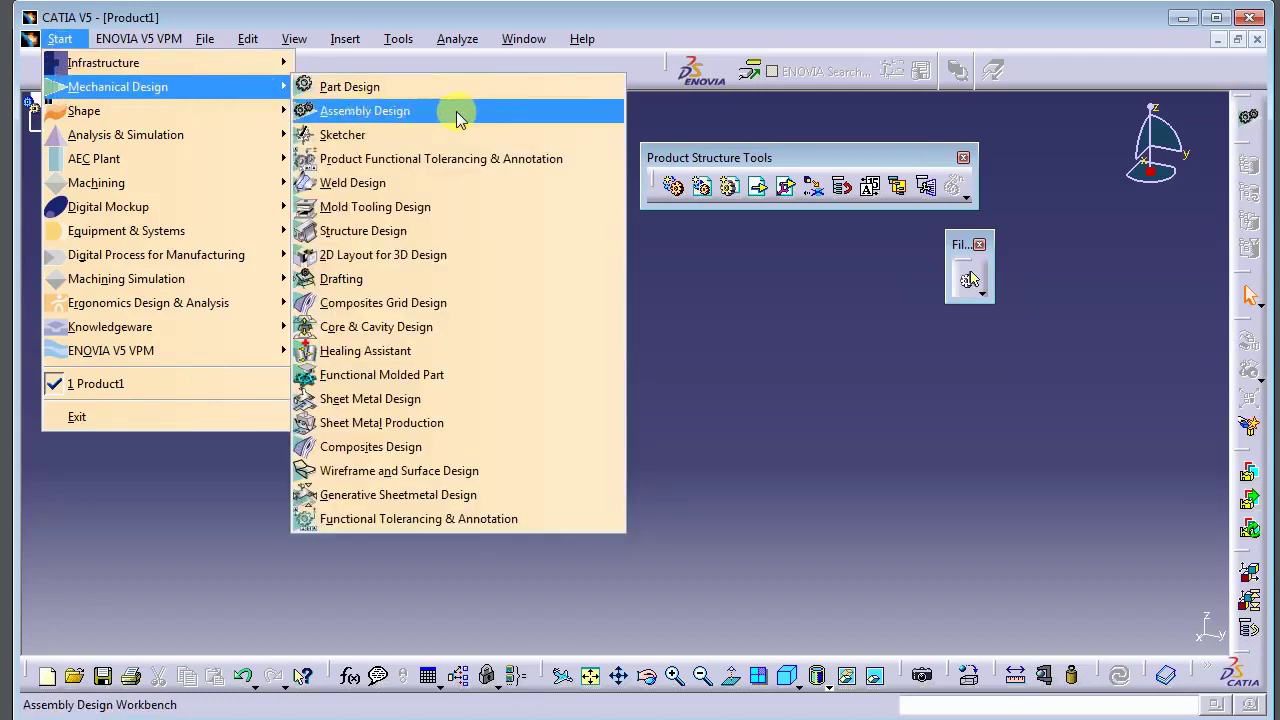
pyautogui.click(752, 325)
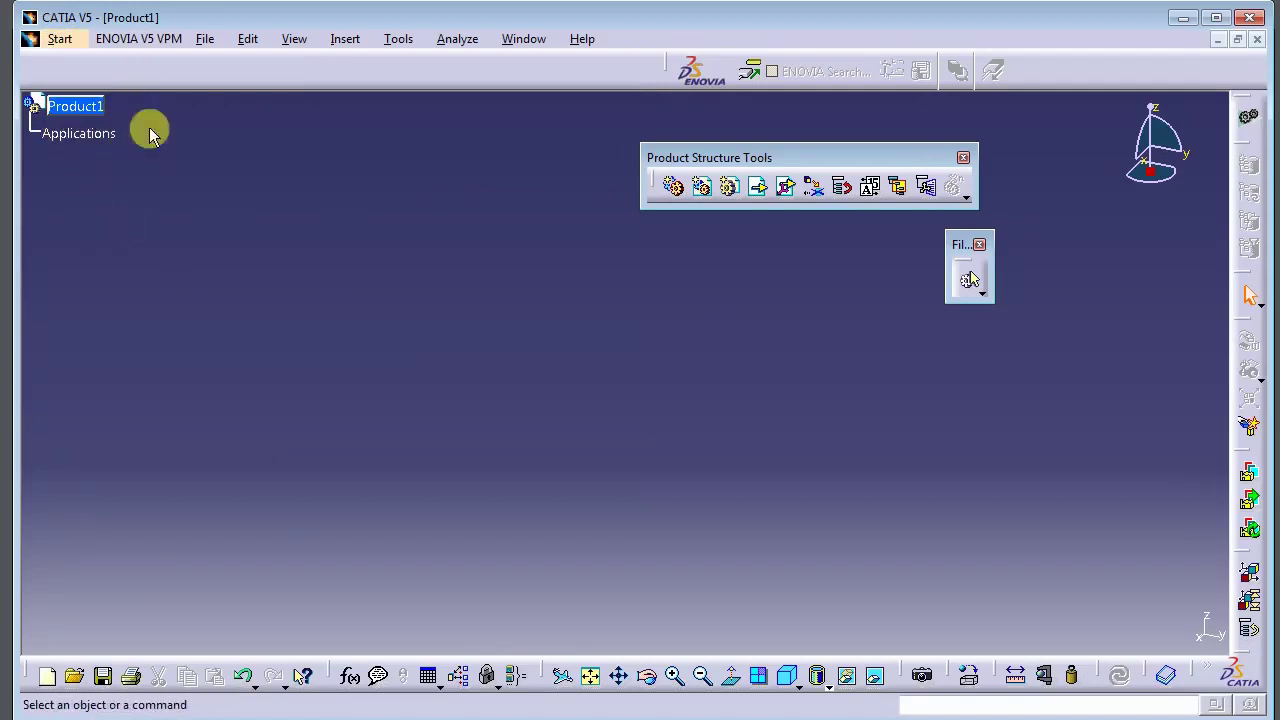
# - Move the Product Structure Tools toolbar further left, select Product1, then view the reference drawing
pyautogui.moveTo(689, 162); pyautogui.dragTo(556, 148)
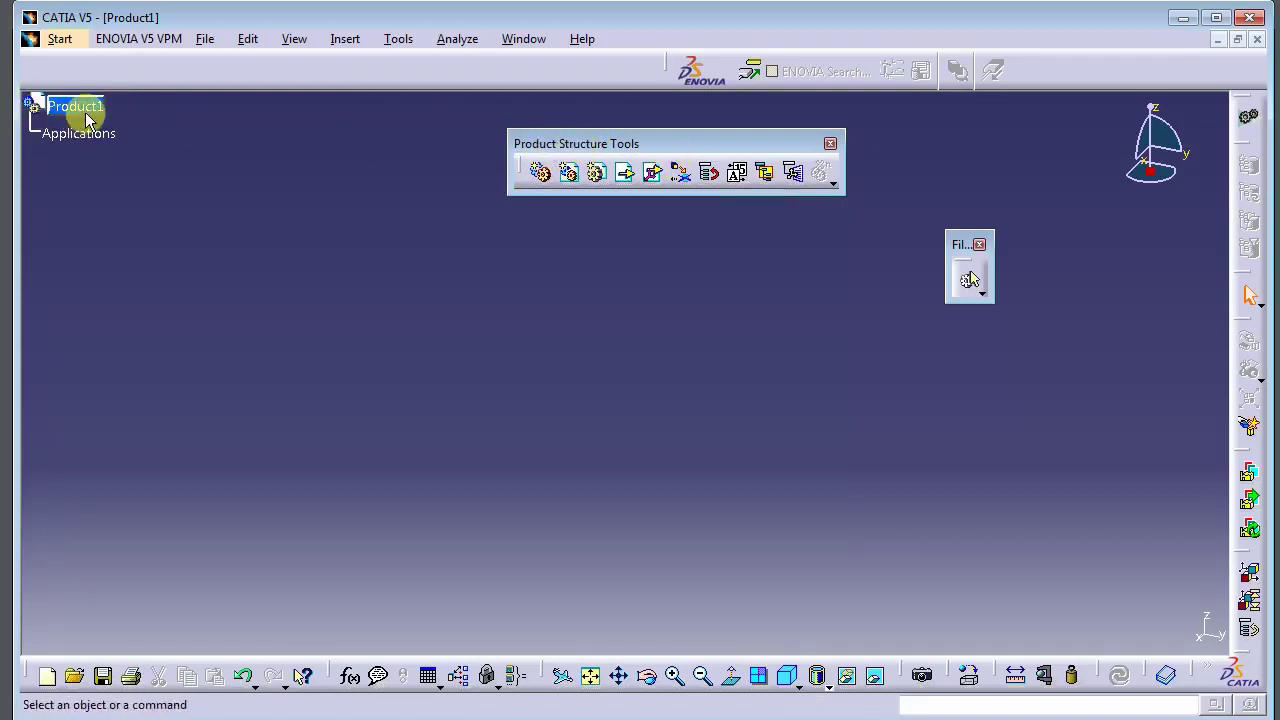
pyautogui.click(52, 112)
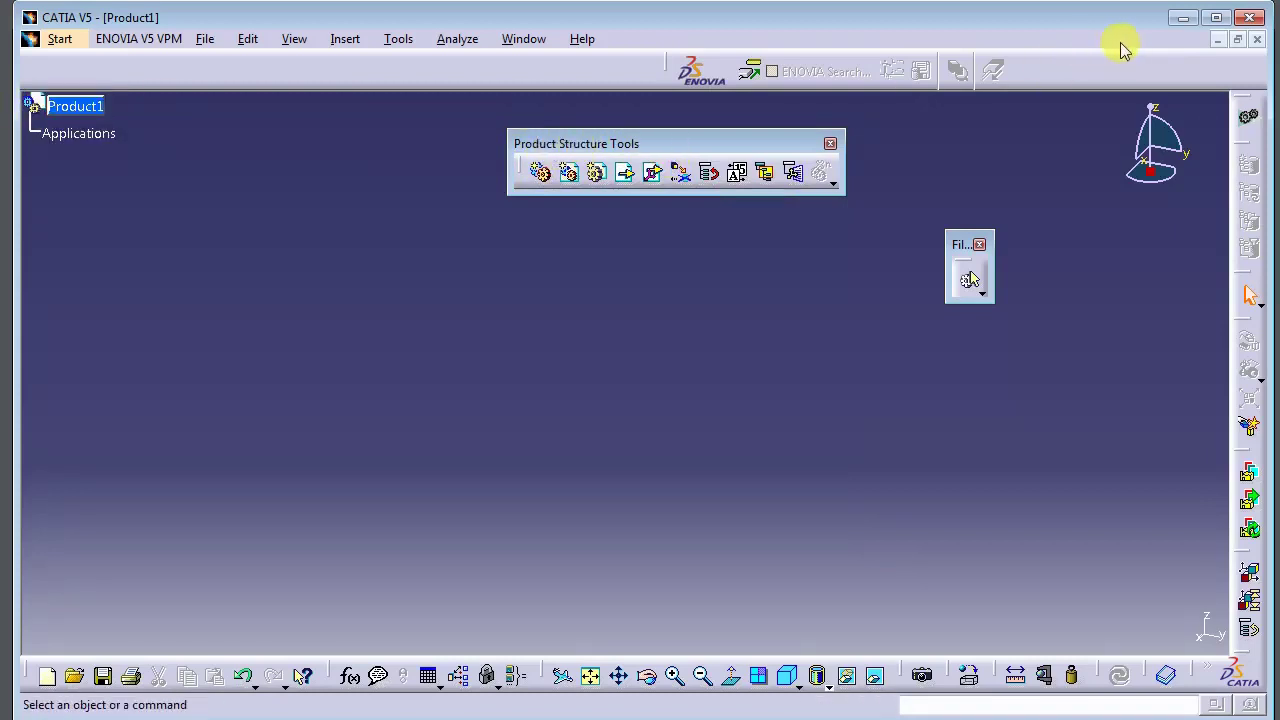
pyautogui.click(1190, 22)
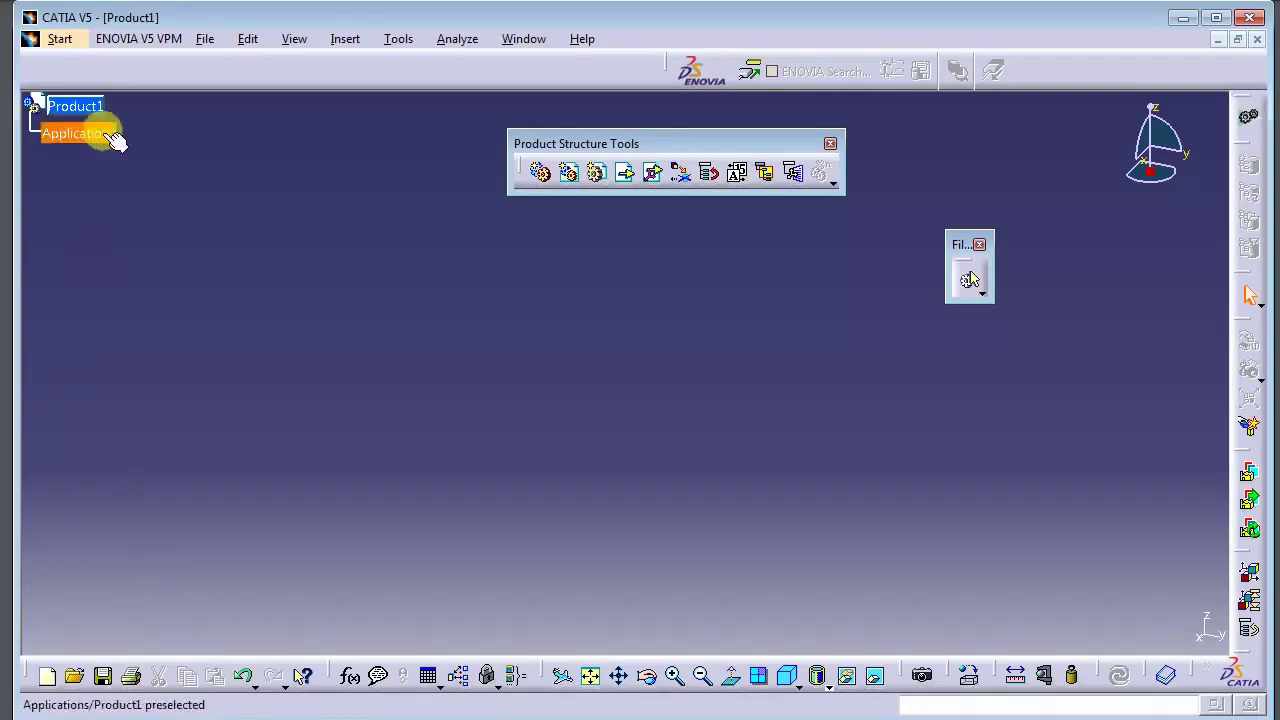
# - In Product1's Properties, set Part Number to 100001_Wheel Assembly and Revision to 1
pyautogui.click(55, 106)
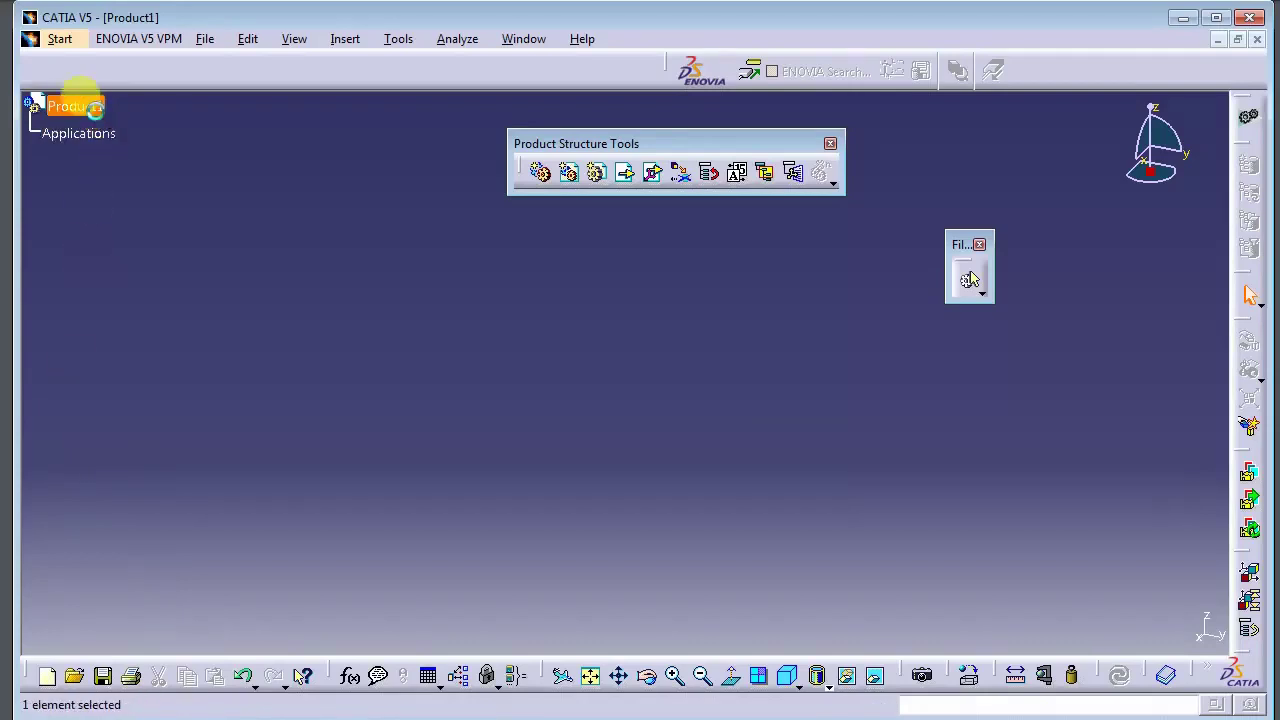
pyautogui.rightClick(95, 110)
pyautogui.click(155, 198)
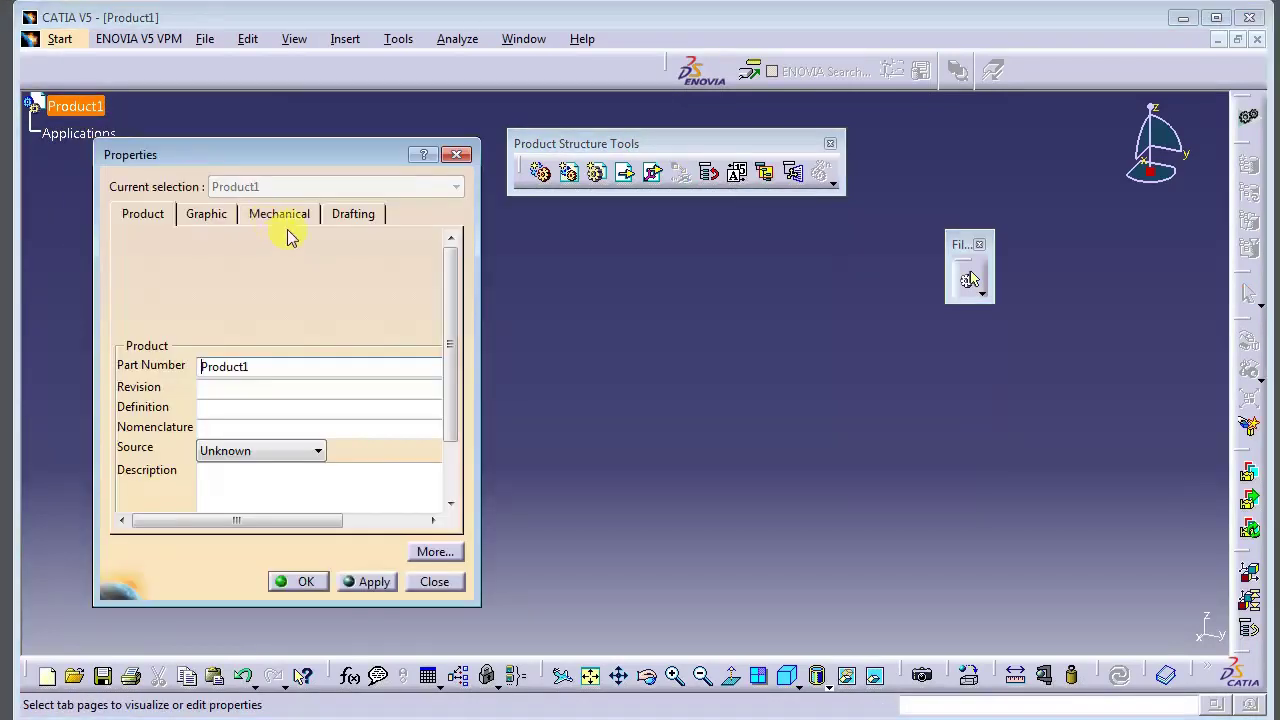
pyautogui.moveTo(252, 366); pyautogui.dragTo(130, 366)
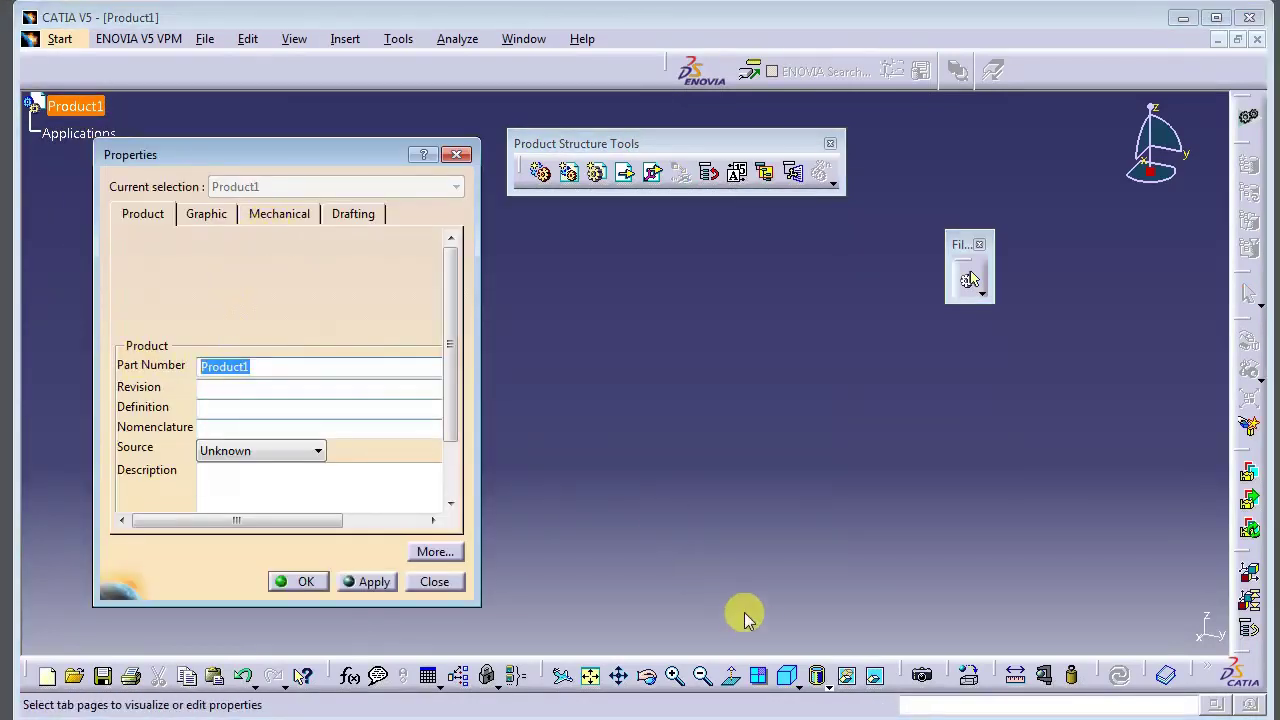
pyautogui.write('100001_Wheel Assembly')
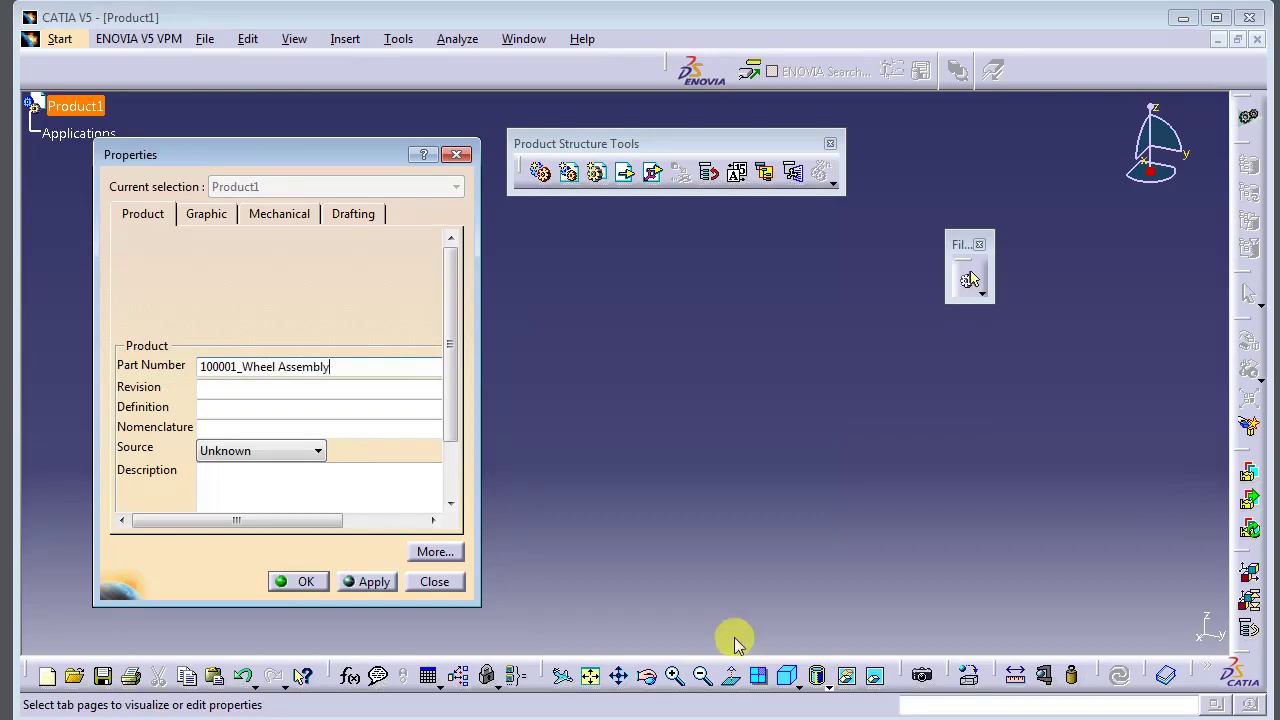
pyautogui.click(366, 381)
pyautogui.write('1')
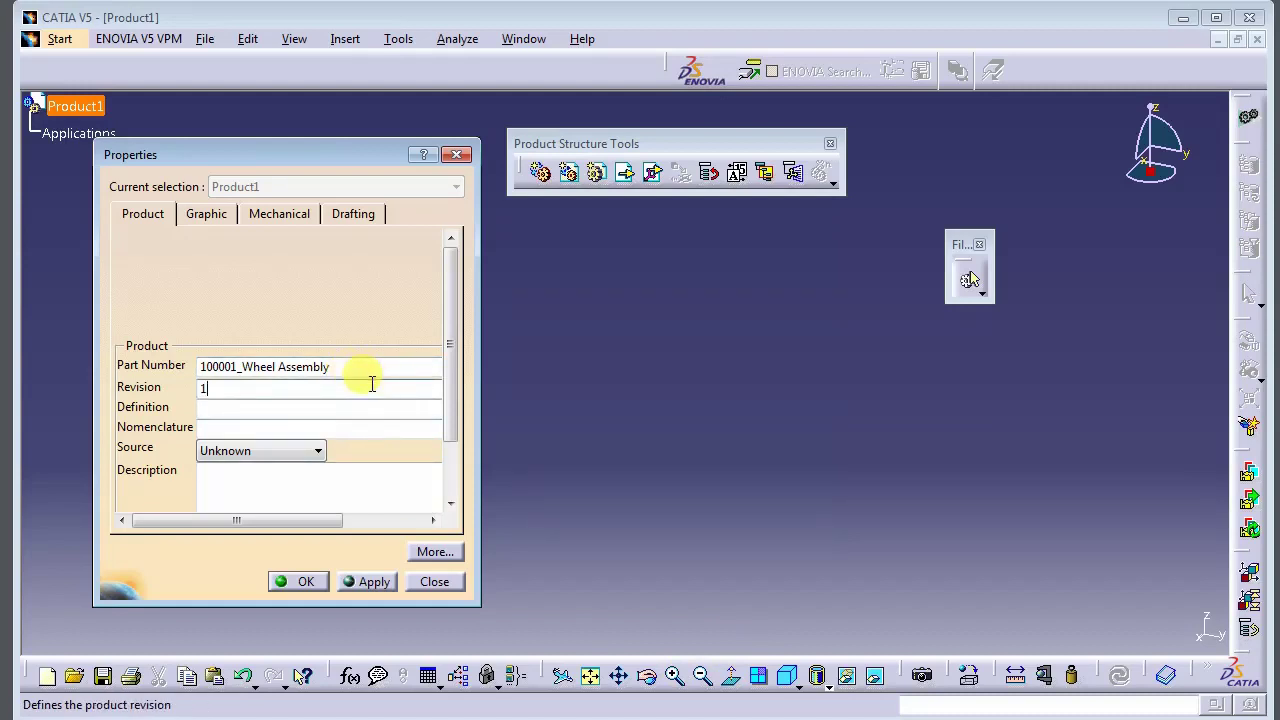
pyautogui.click(360, 582)
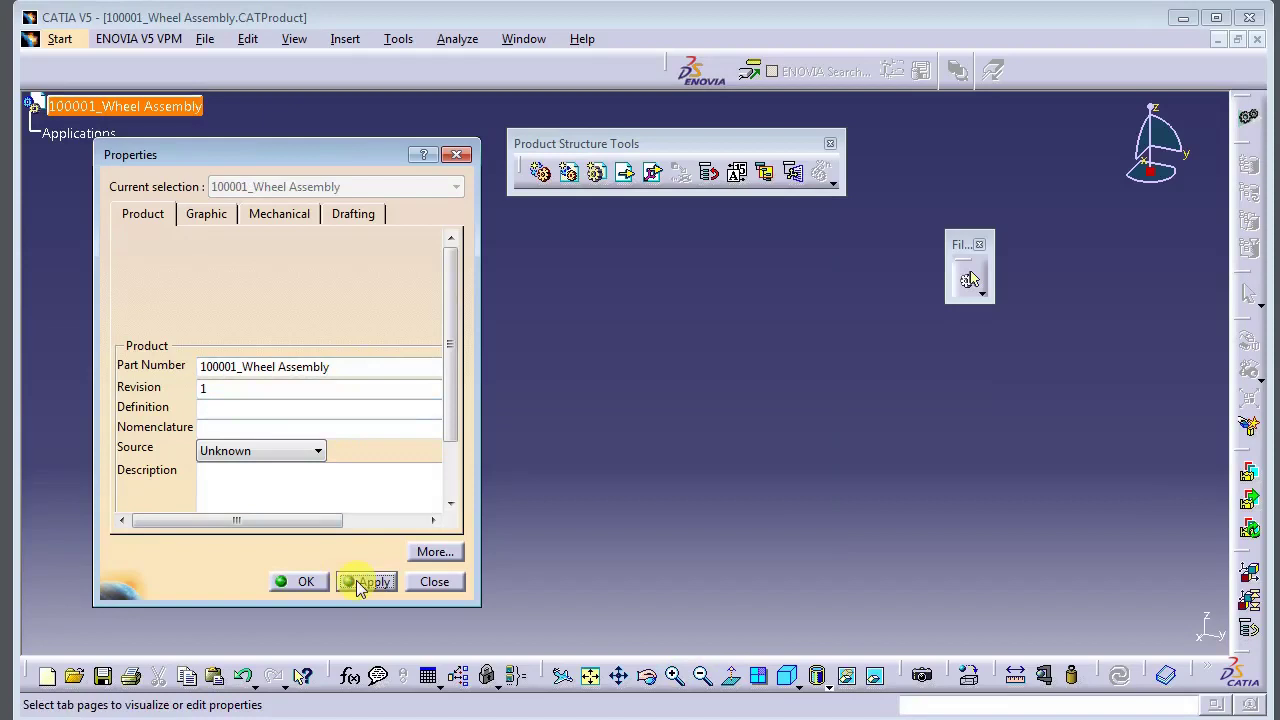
pyautogui.click(296, 582)
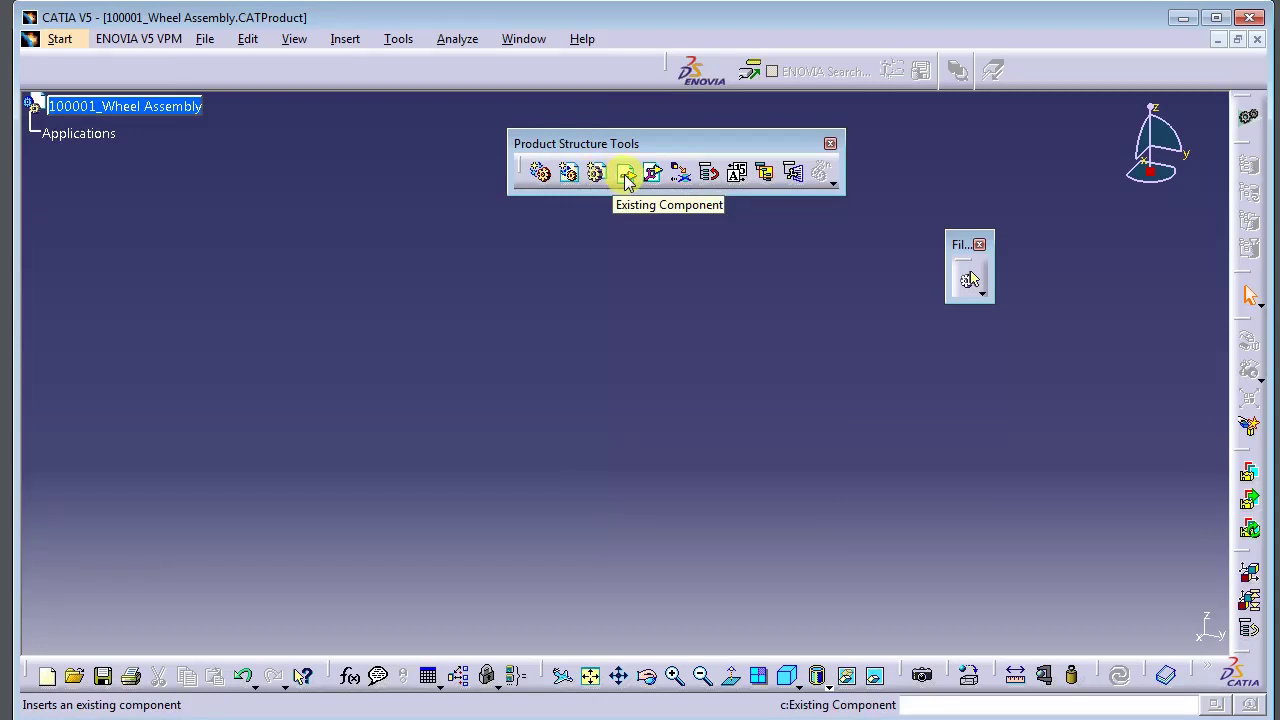
# - Insert Part1.CATPart from Downloads into 100001_Wheel Assembly as the existing WHEEL component
pyautogui.click(625, 176)
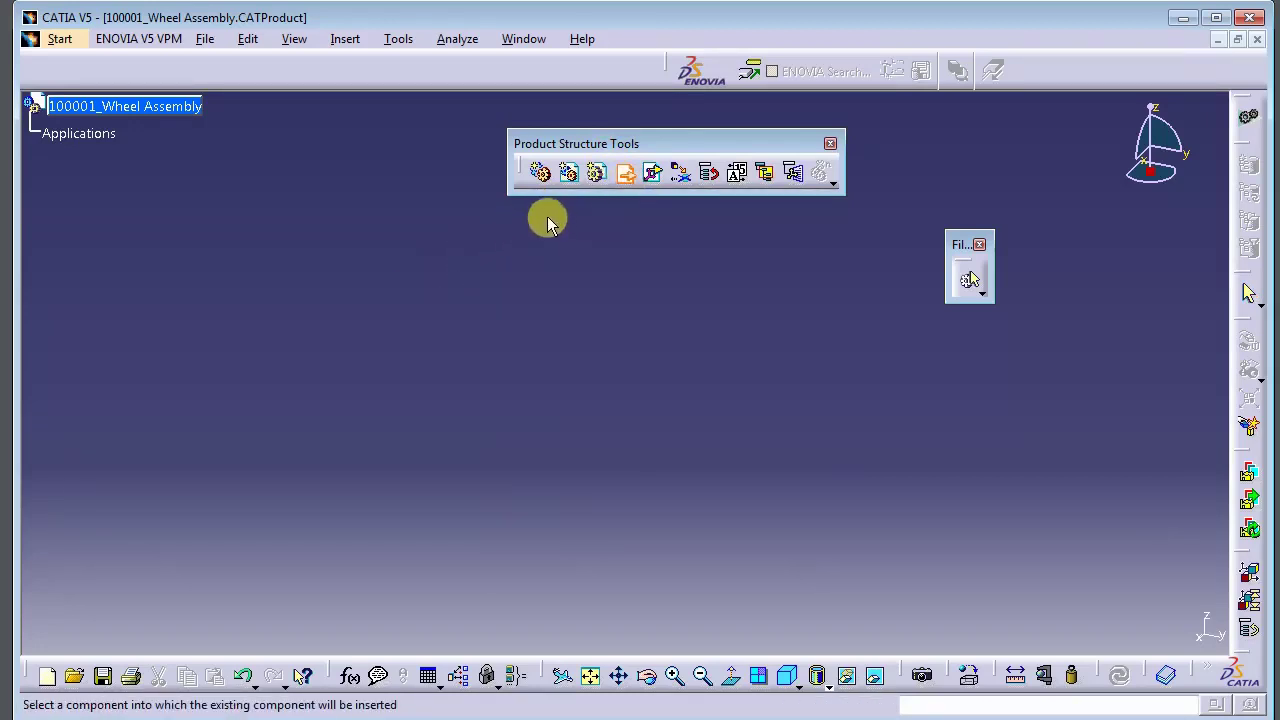
pyautogui.click(625, 176)
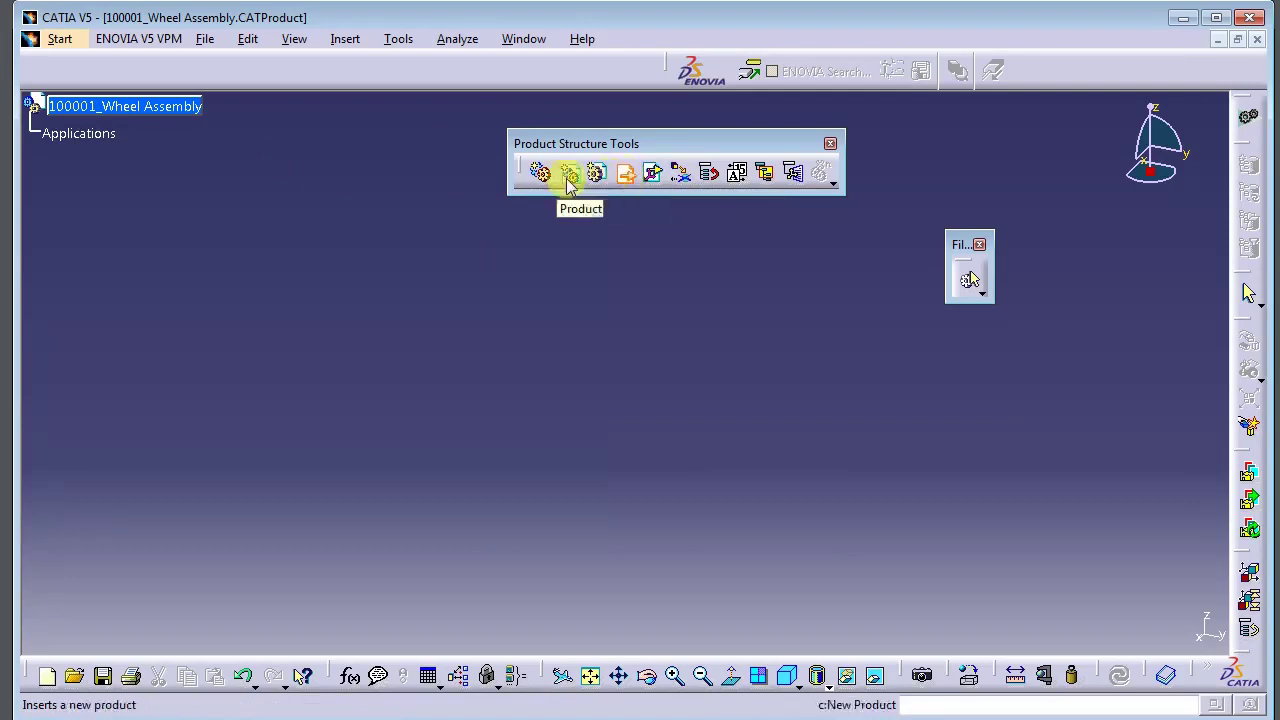
pyautogui.click(177, 116)
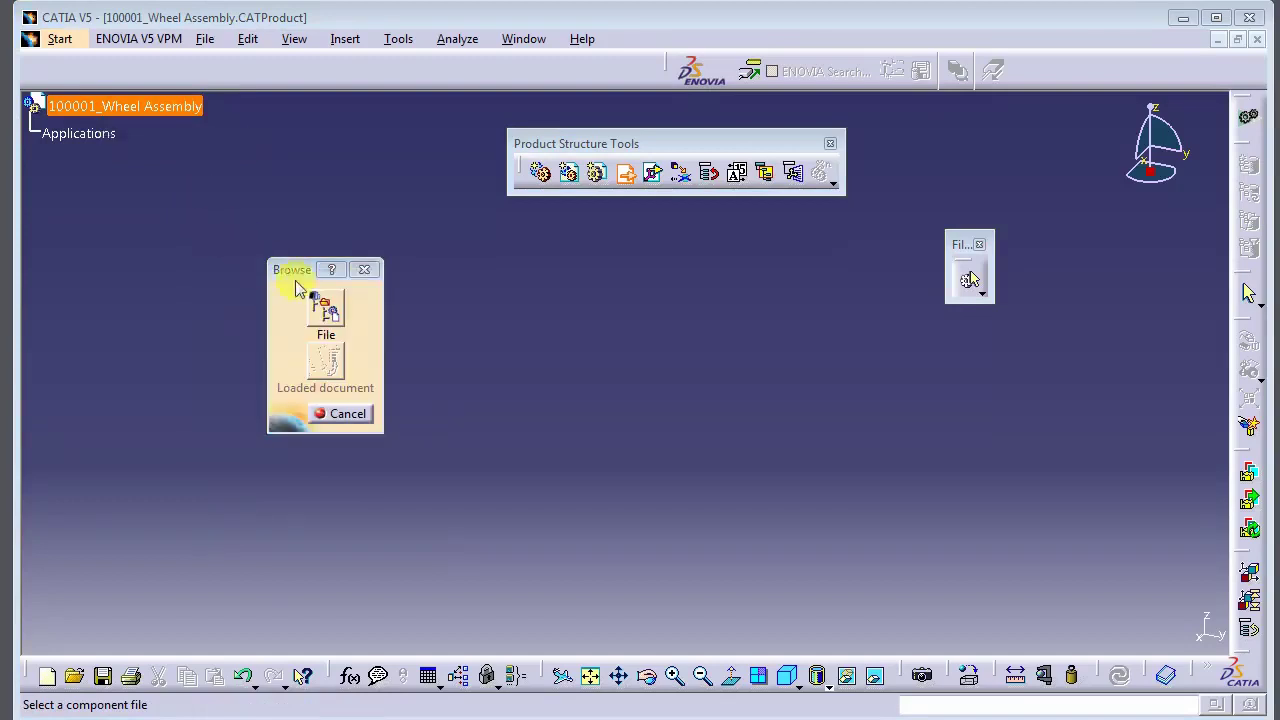
pyautogui.click(322, 303)
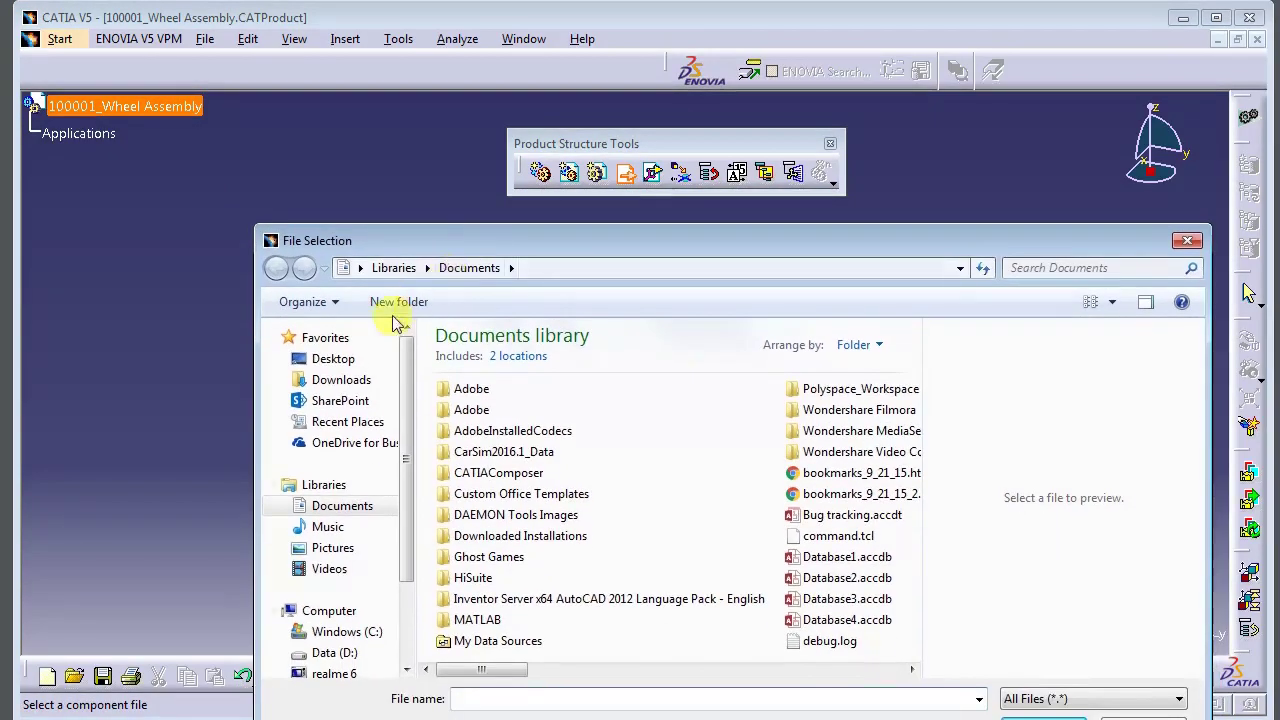
pyautogui.click(372, 380)
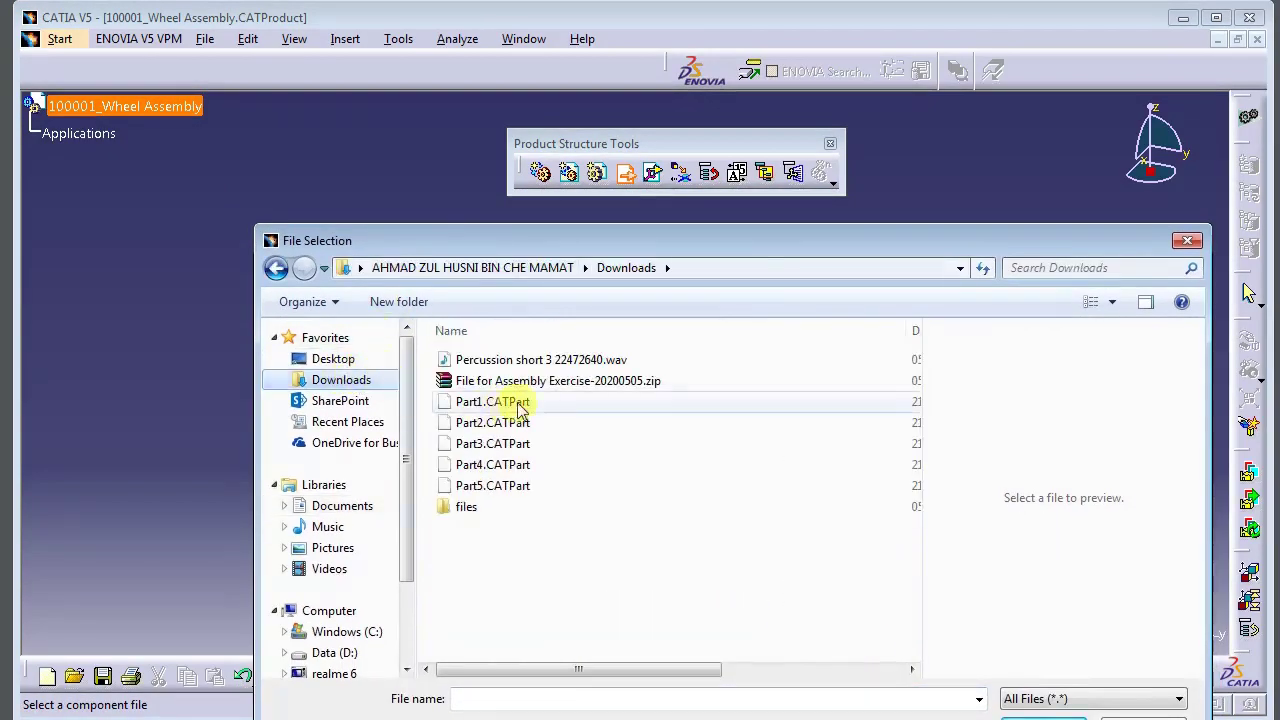
pyautogui.moveTo(550, 246); pyautogui.dragTo(822, 210)
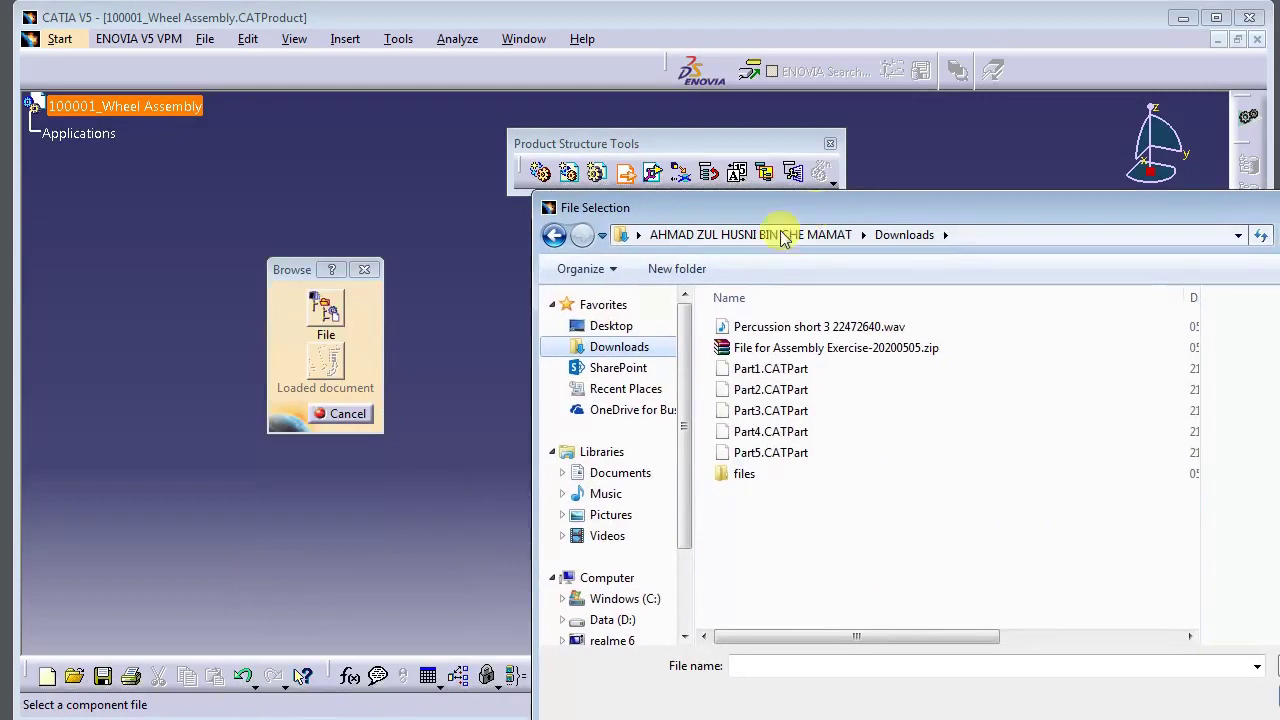
pyautogui.click(790, 369)
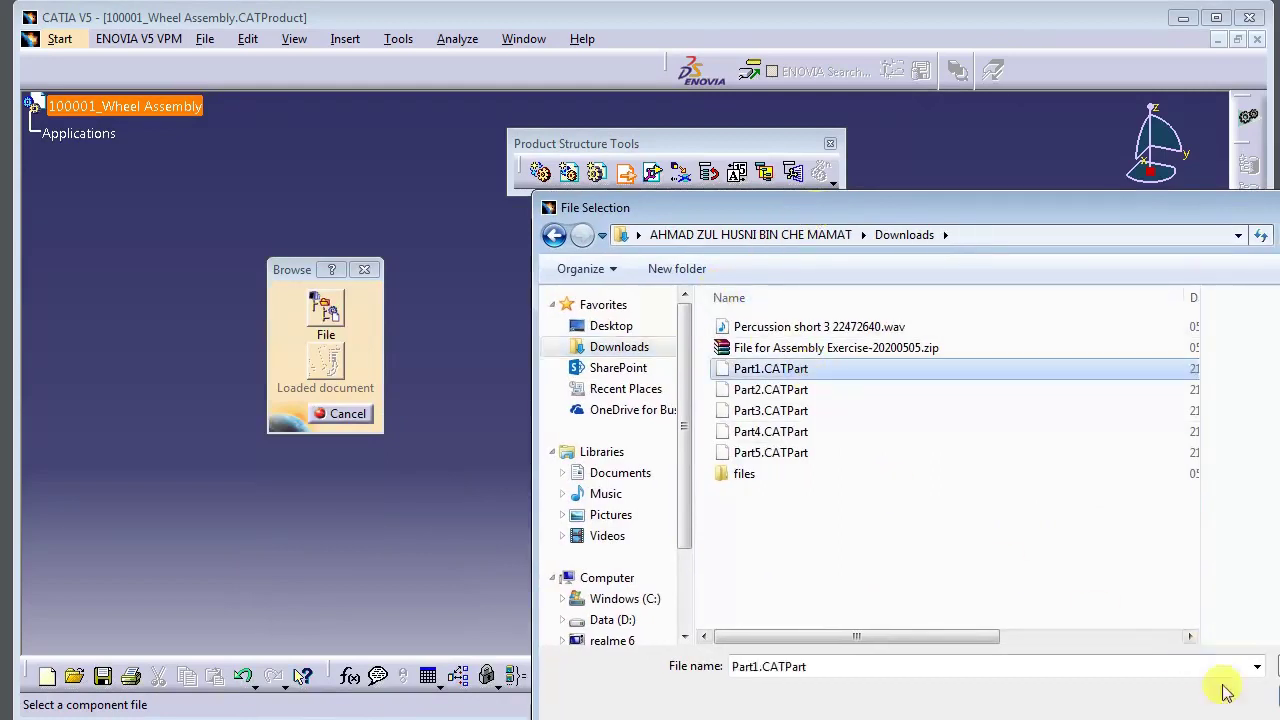
pyautogui.press('Tab')
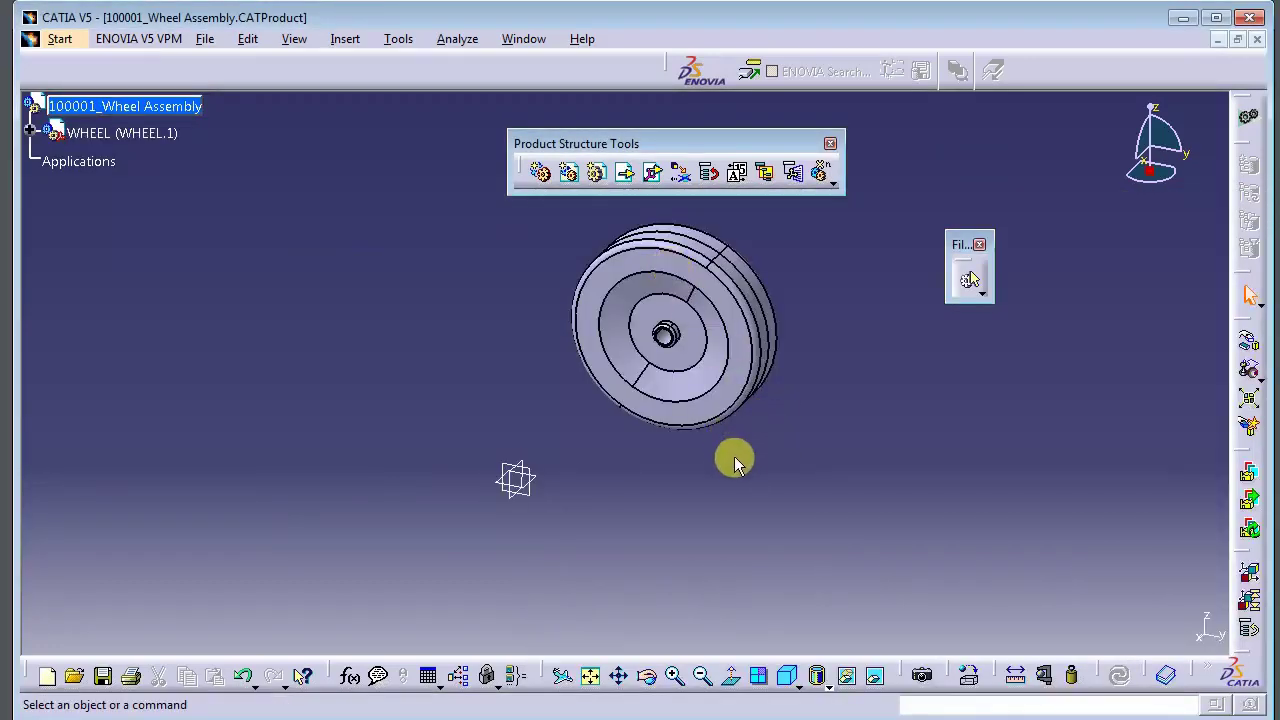
pyautogui.moveTo(734, 459); pyautogui.dragTo(543, 400, button='middle')
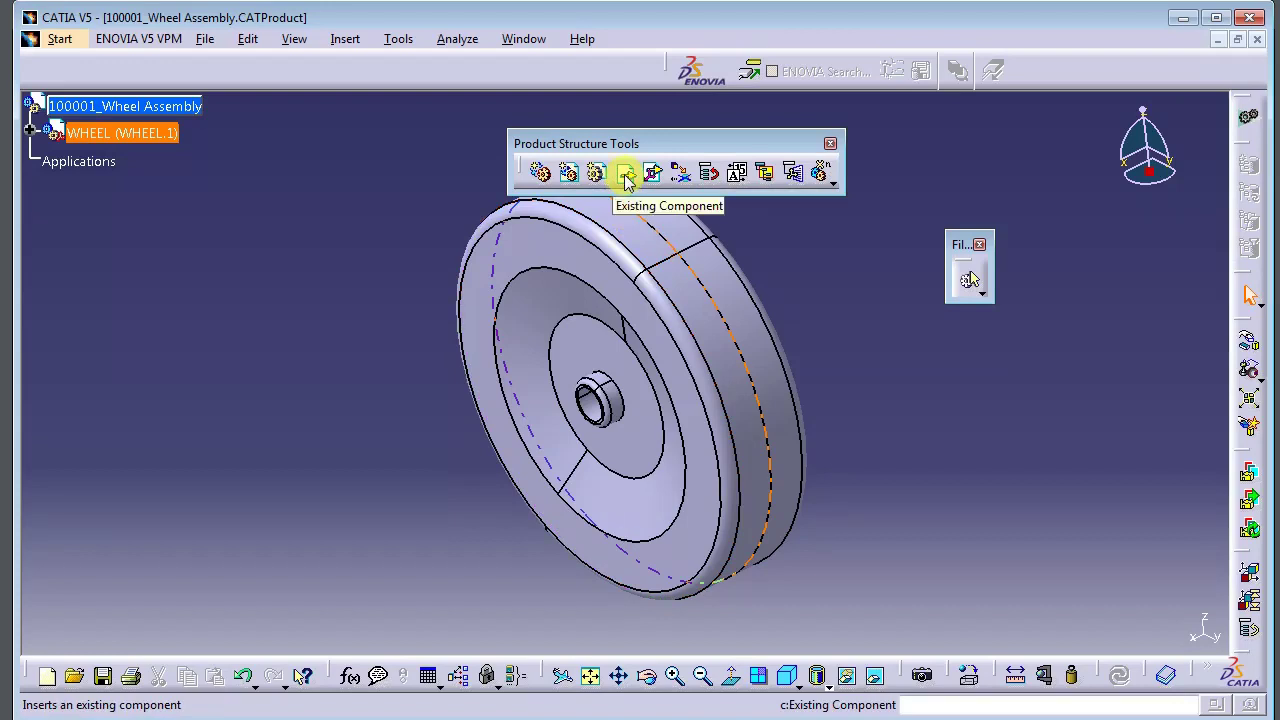
# - Insert Part2–Part5.CATPart from Downloads, adding NUT, FRAME, SLOT SQUARE and BOLT
pyautogui.click(627, 180)
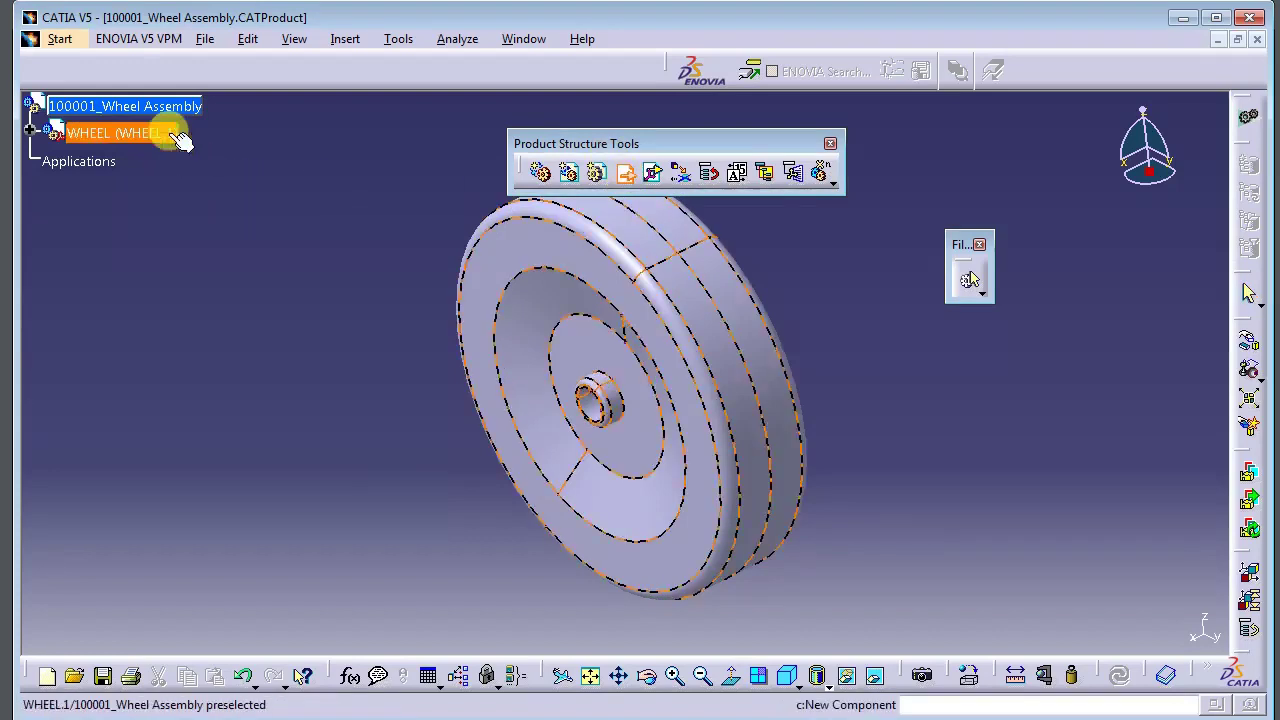
pyautogui.click(150, 106)
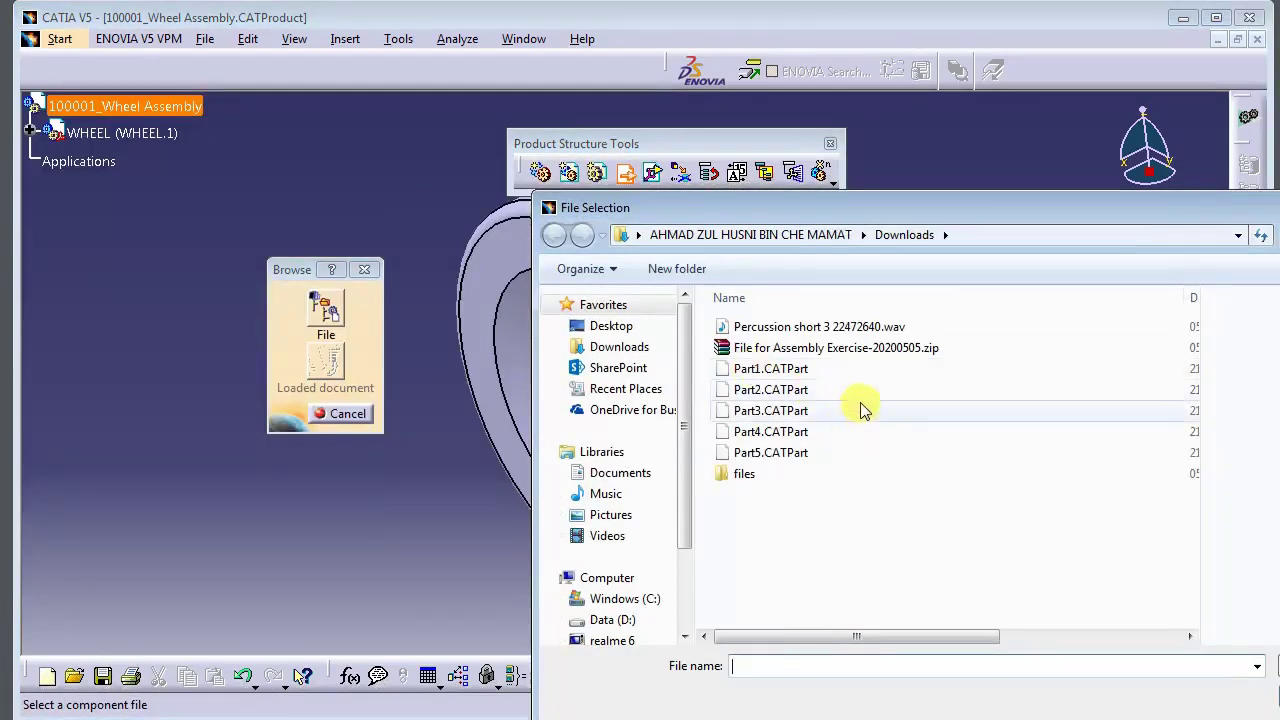
pyautogui.click(866, 396)
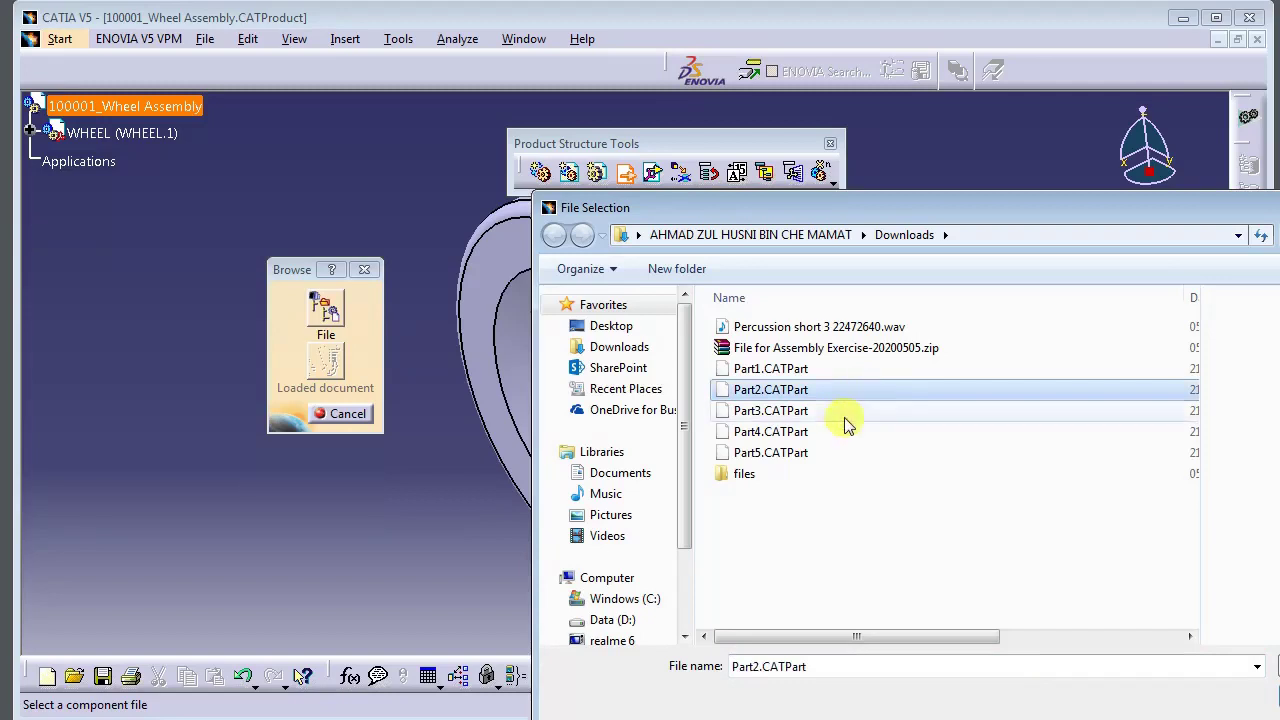
pyautogui.keyDown('shift'); pyautogui.click(813, 454); pyautogui.keyUp('shift')
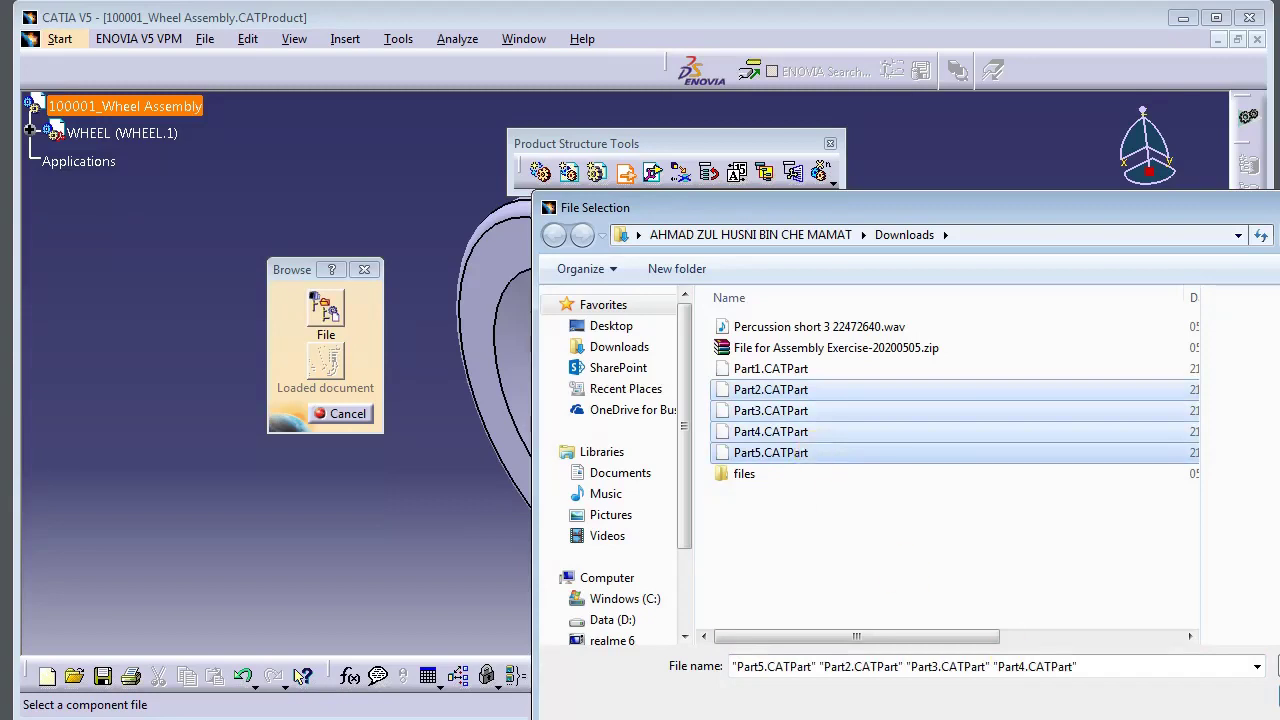
pyautogui.moveTo(1100, 207); pyautogui.dragTo(832, 128)
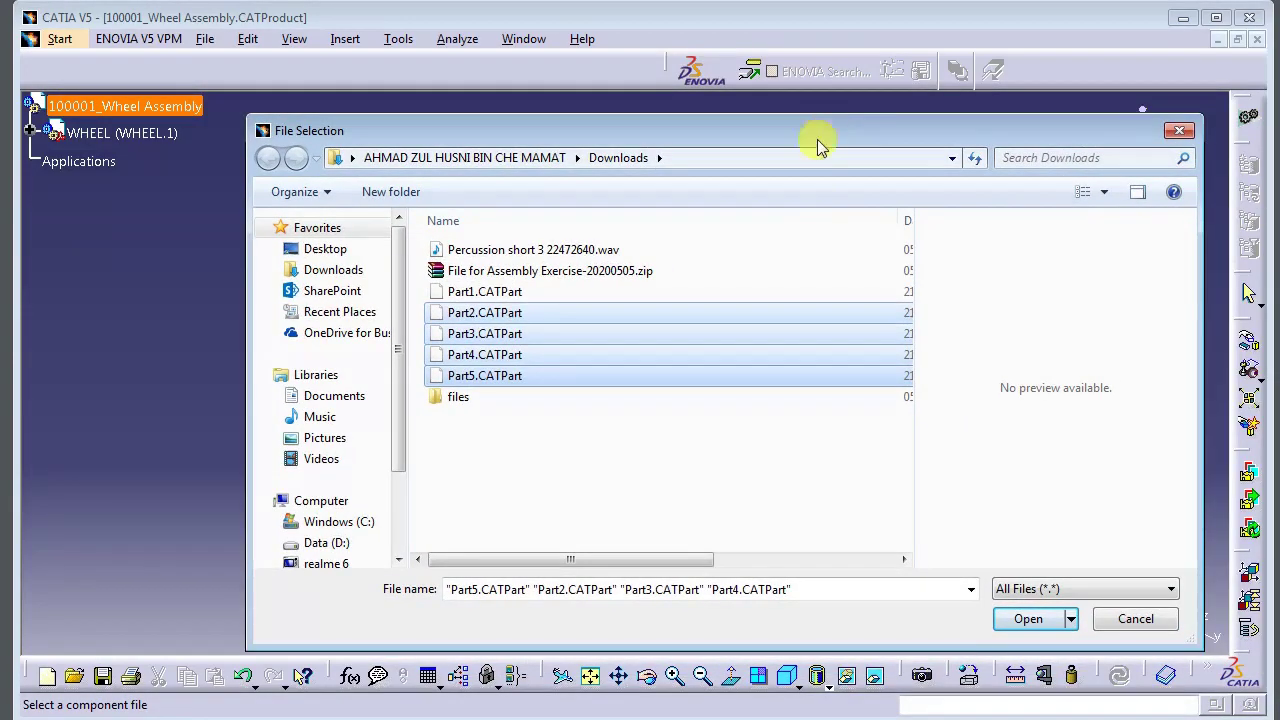
pyautogui.click(1025, 618)
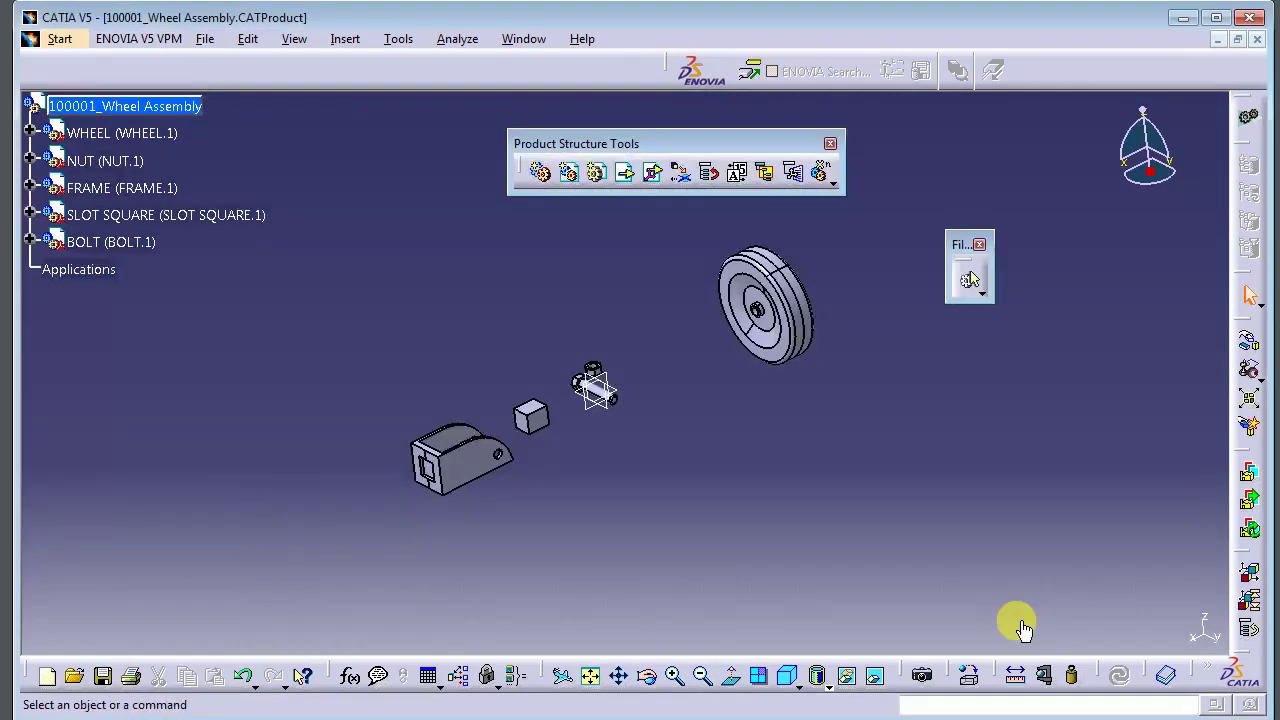
# - Zoom in on the five loaded components and pick the new Part tool
pyautogui.moveTo(708, 539); pyautogui.dragTo(677, 456, button='middle')
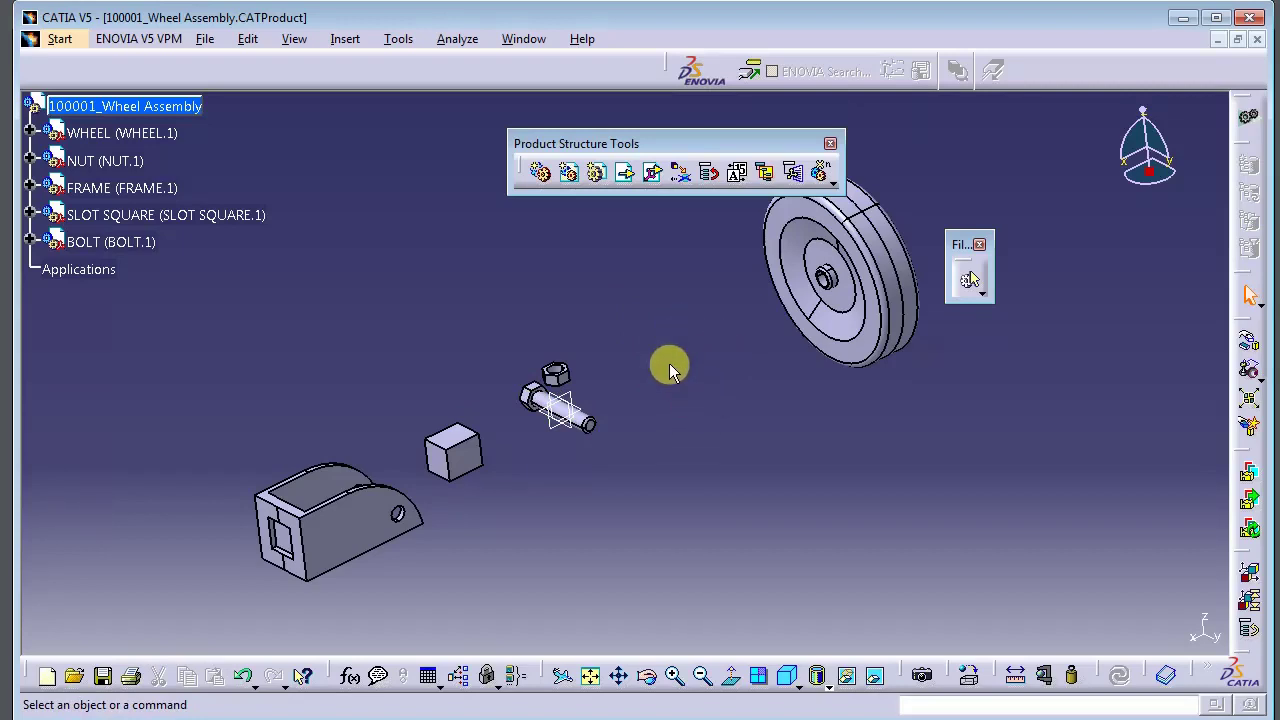
pyautogui.click(598, 176)
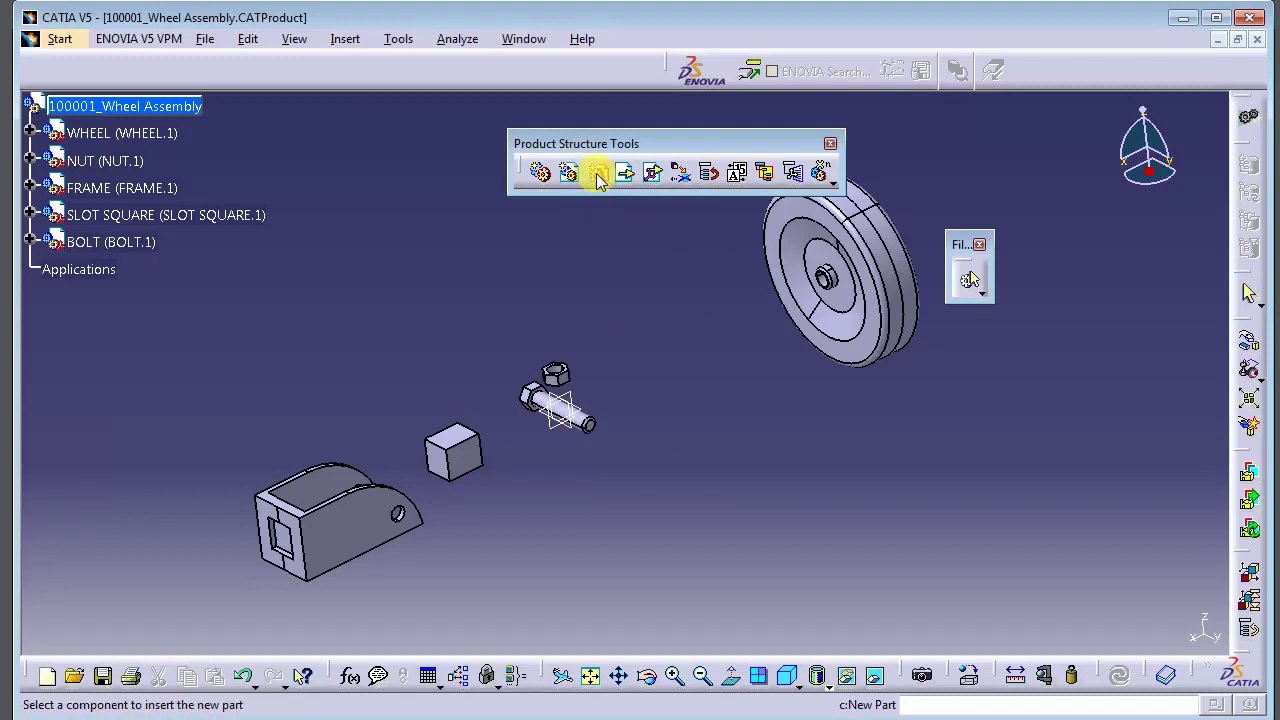
# - Place a new empty Part1 under 100001_Wheel Assembly, keeping the assembly origin
pyautogui.click(174, 106)
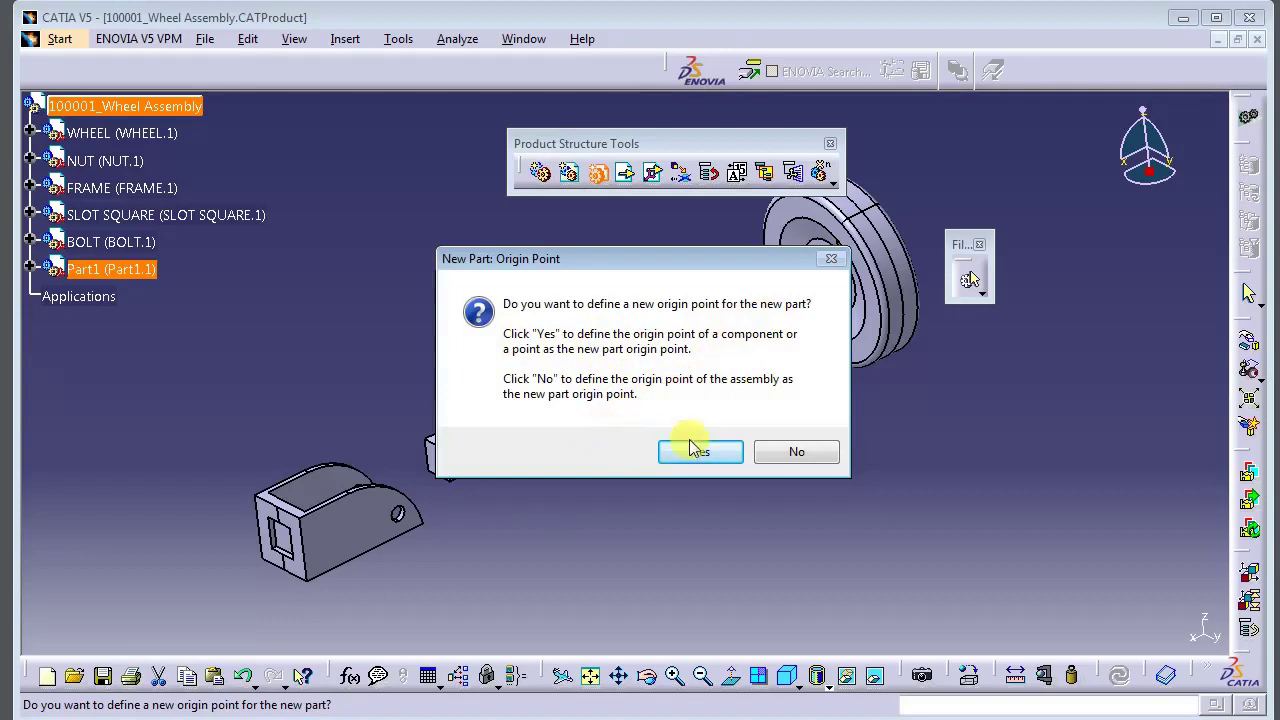
pyautogui.click(778, 450)
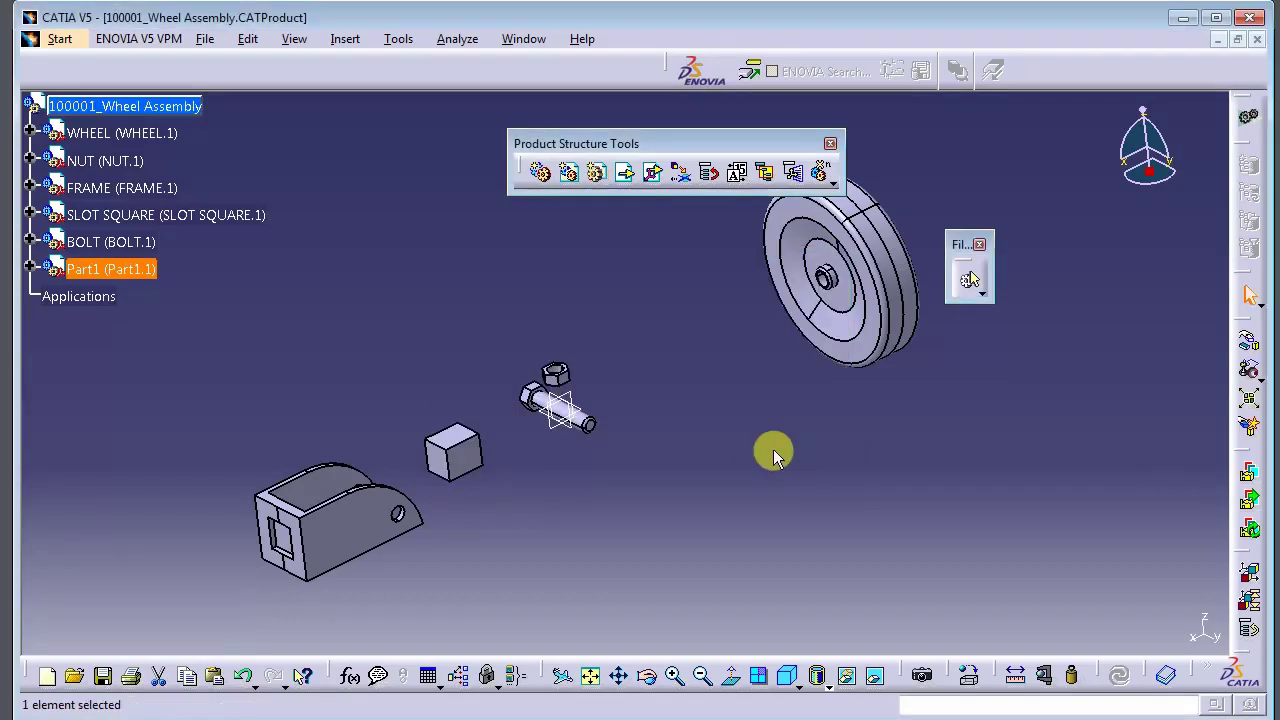
# - In Part1's Properties, set the instance name to 'frame b'
pyautogui.rightClick(124, 274)
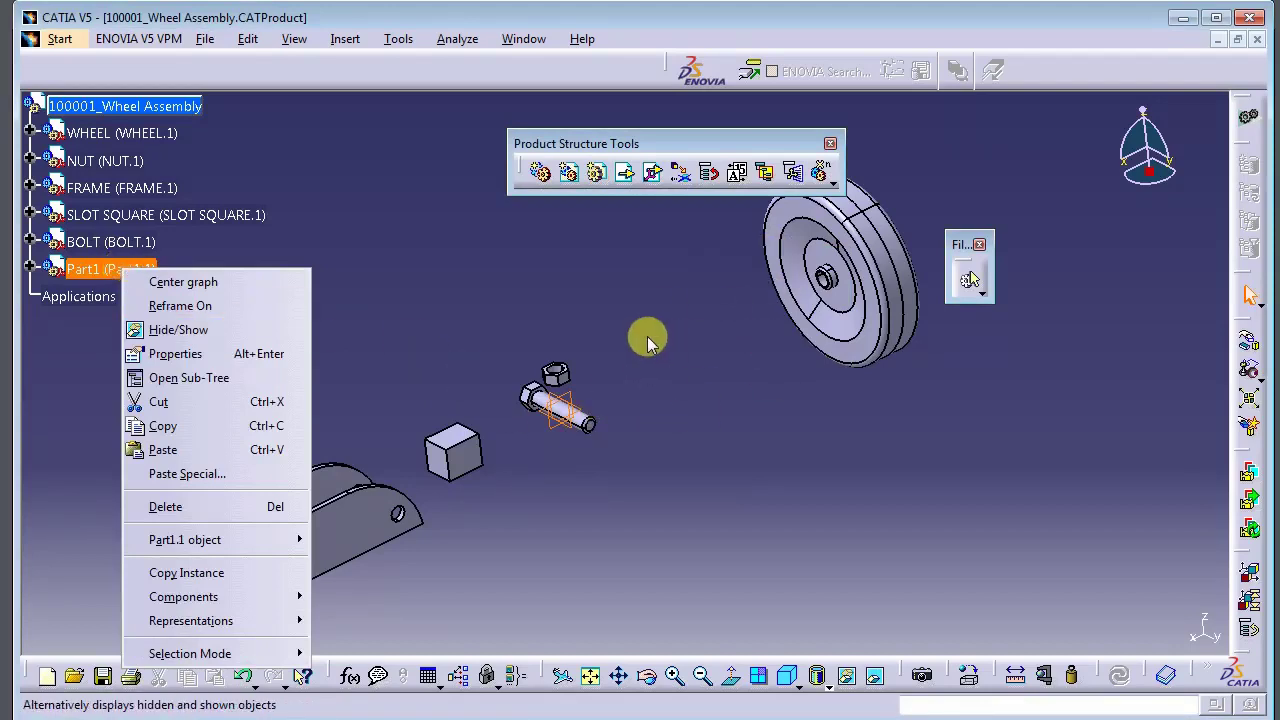
pyautogui.click(432, 272)
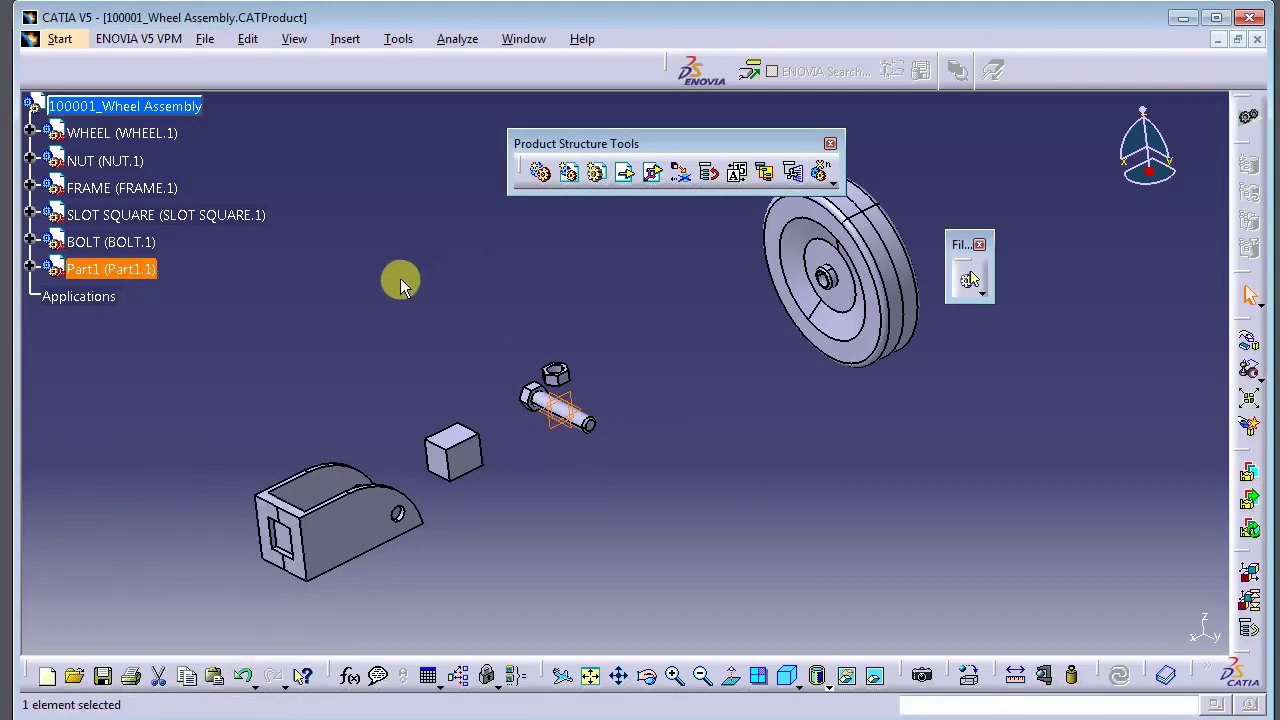
pyautogui.rightClick(155, 277)
pyautogui.click(188, 353)
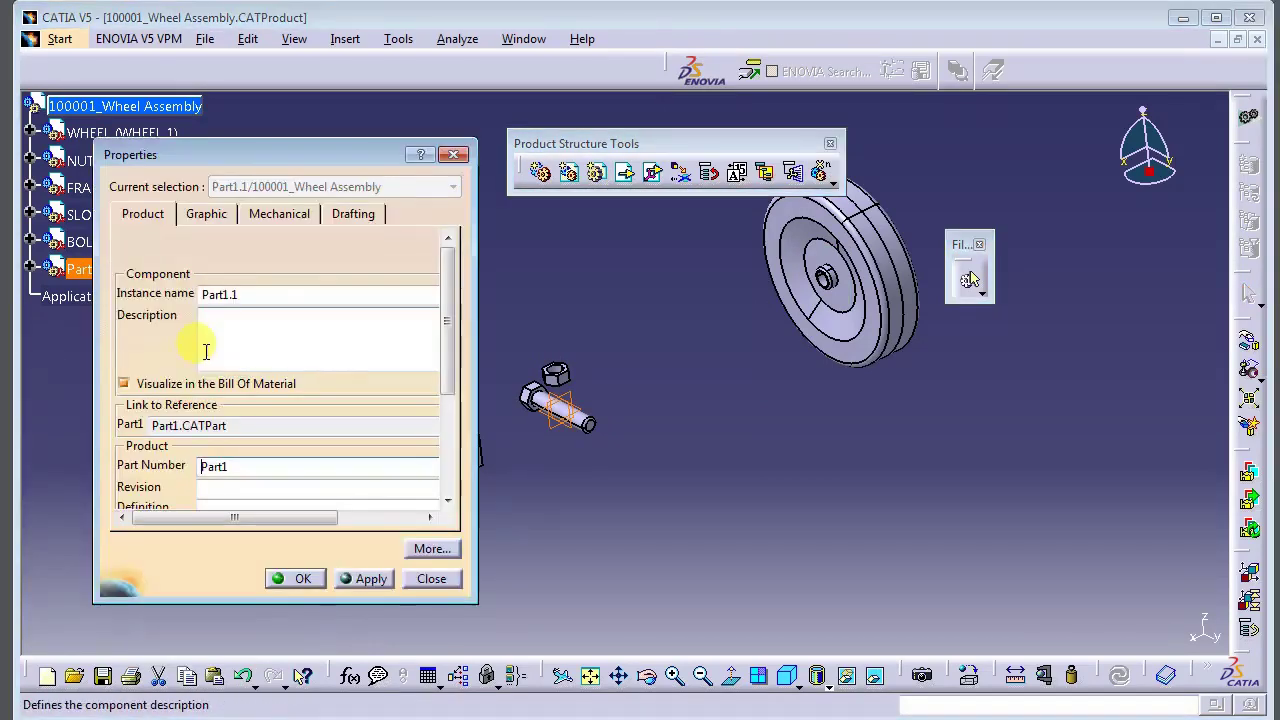
pyautogui.doubleClick(257, 293)
pyautogui.write('new part')
pyautogui.press('BackSpace')
pyautogui.press('BackSpace')
pyautogui.press('BackSpace')
pyautogui.press('BackSpace')
pyautogui.press('BackSpace')
pyautogui.press('BackSpace')
pyautogui.press('BackSpace')
pyautogui.press('BackSpace')
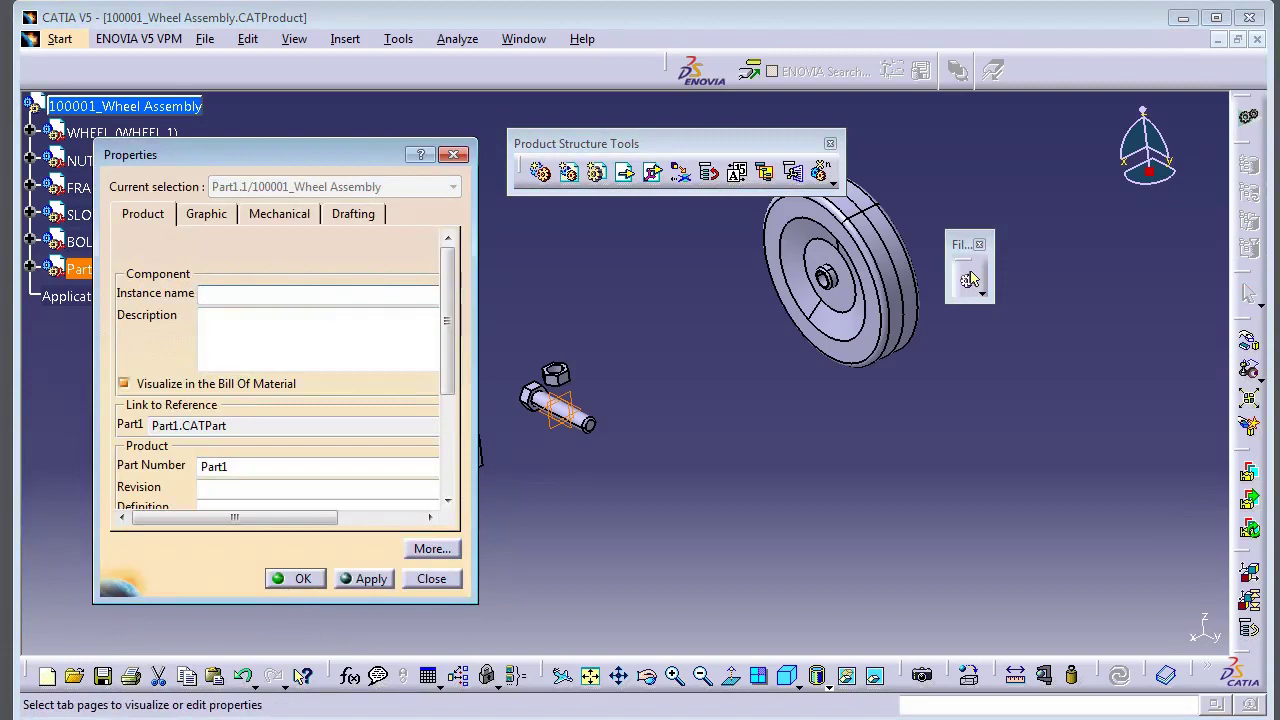
pyautogui.write('frame b')
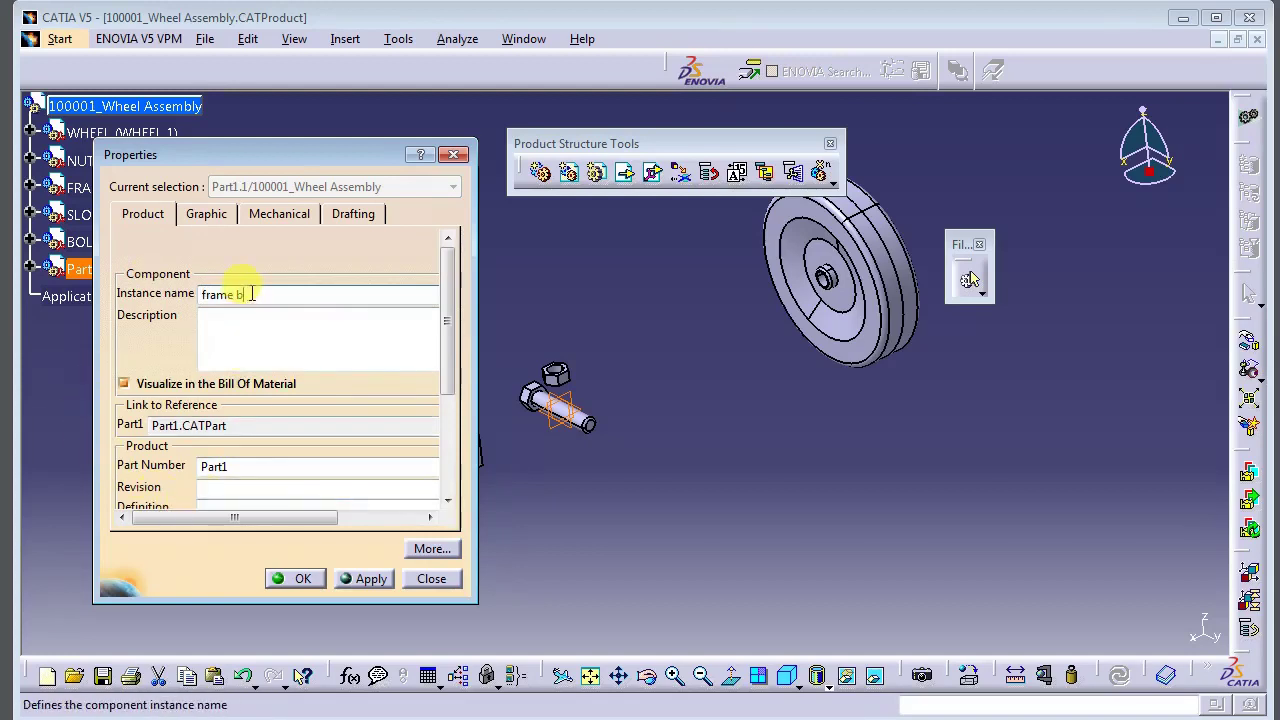
# - Set the part number to '20001_ frame B' and apply the changes
pyautogui.moveTo(238, 465); pyautogui.dragTo(183, 461)
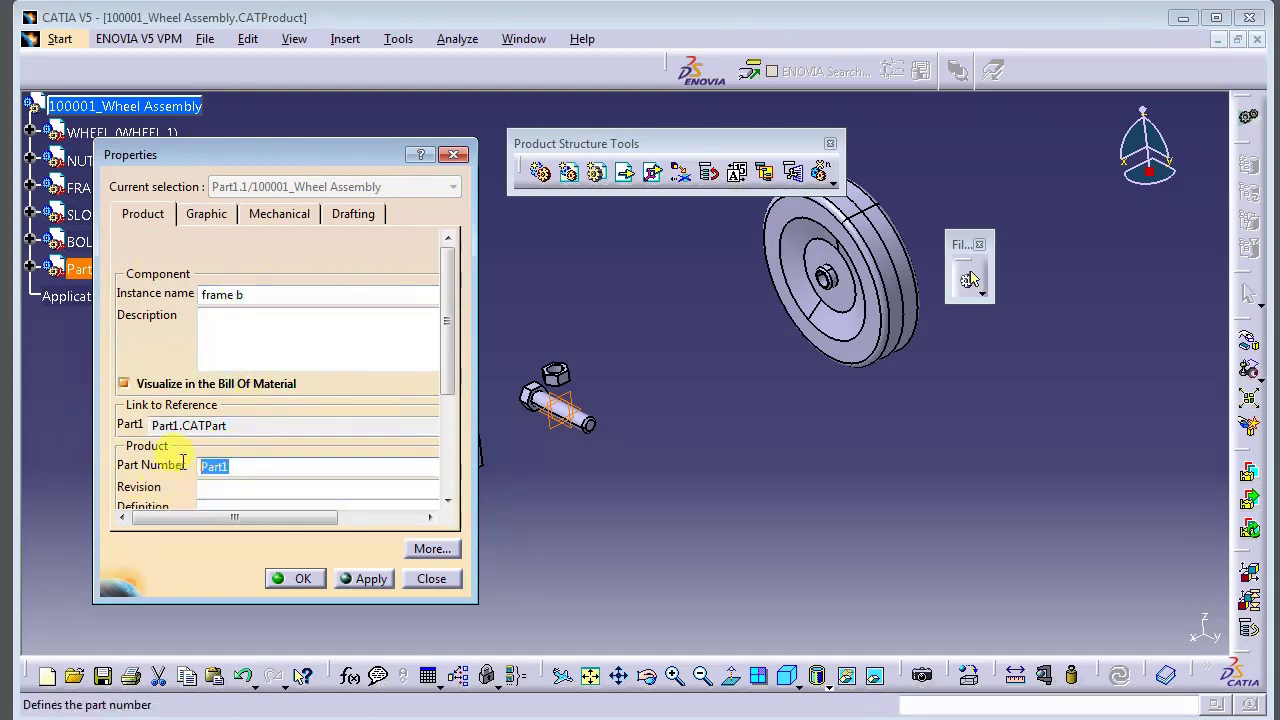
pyautogui.write('1')
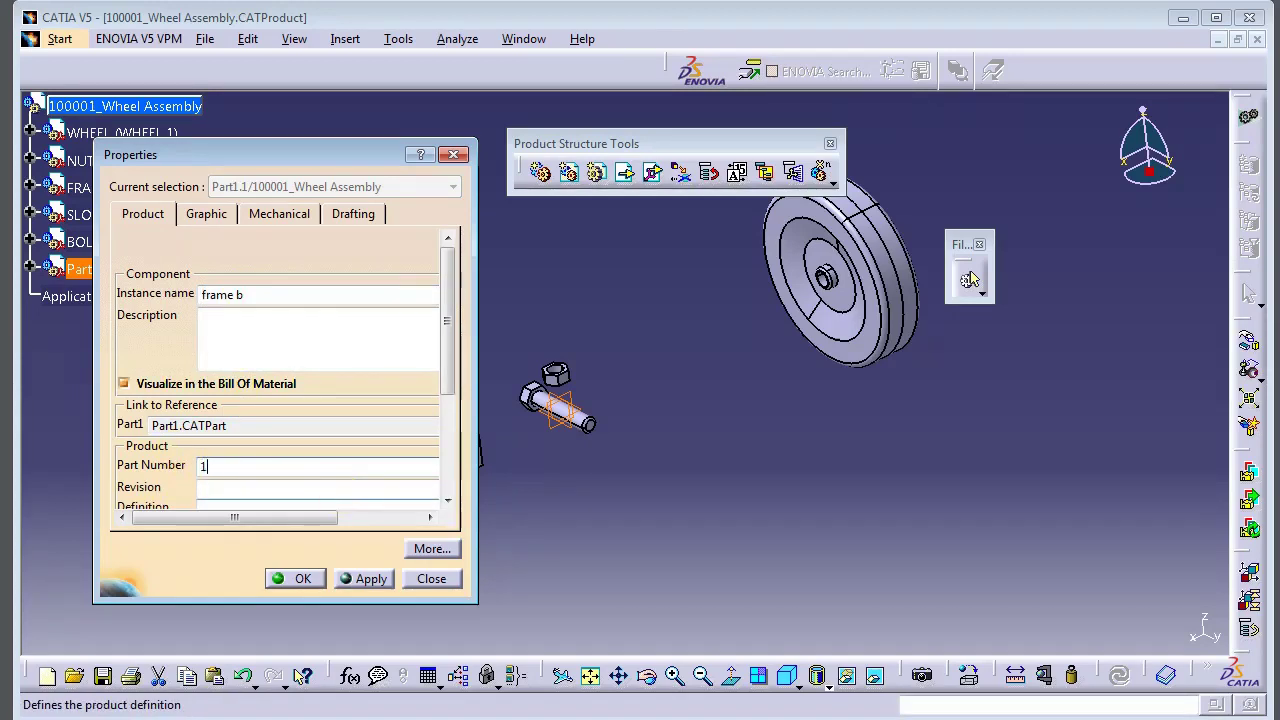
pyautogui.press('BackSpace')
pyautogui.write('20001_ frame B')
pyautogui.click(365, 578)
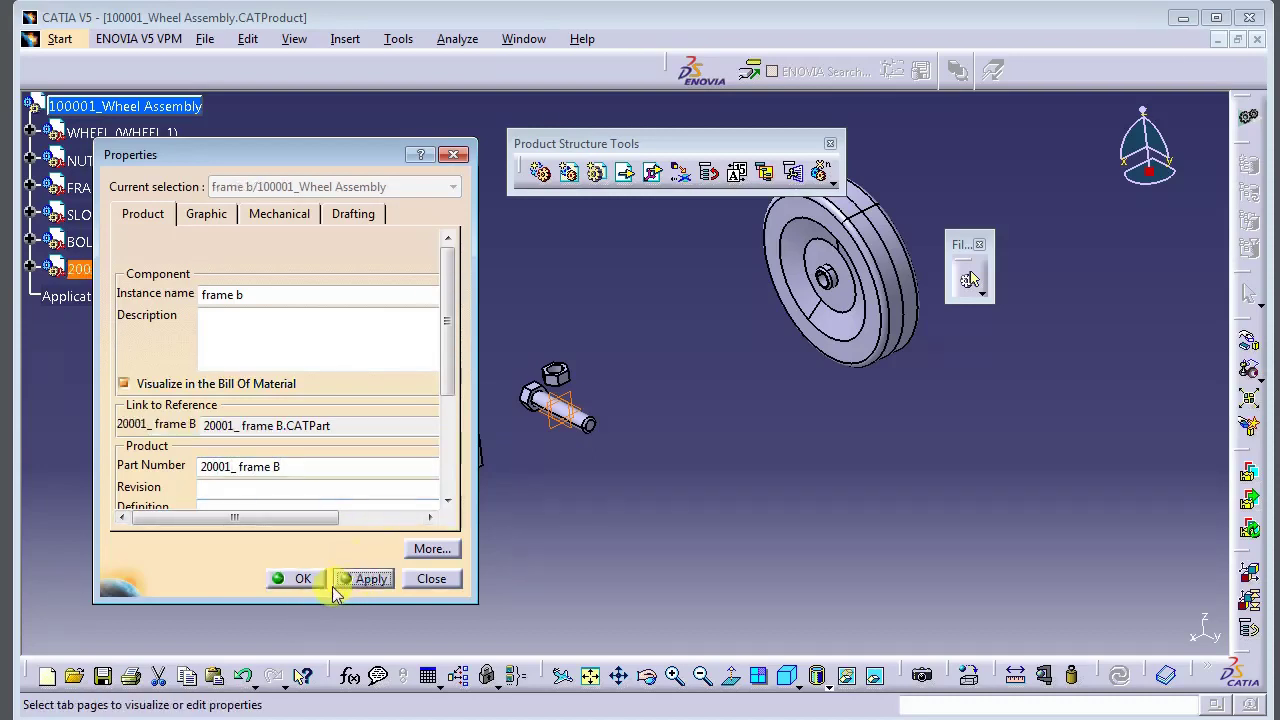
pyautogui.click(302, 580)
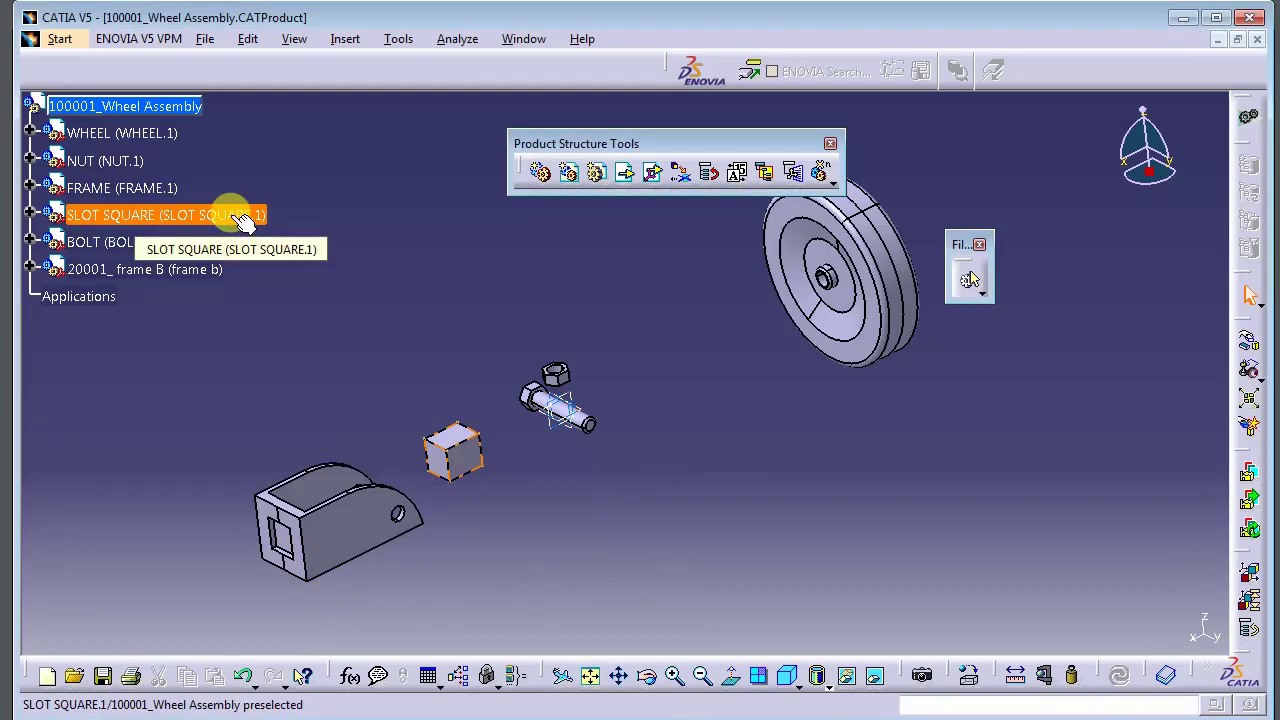
# - Add a new sub-product, Product1, under the wheel assembly root
pyautogui.click(571, 176)
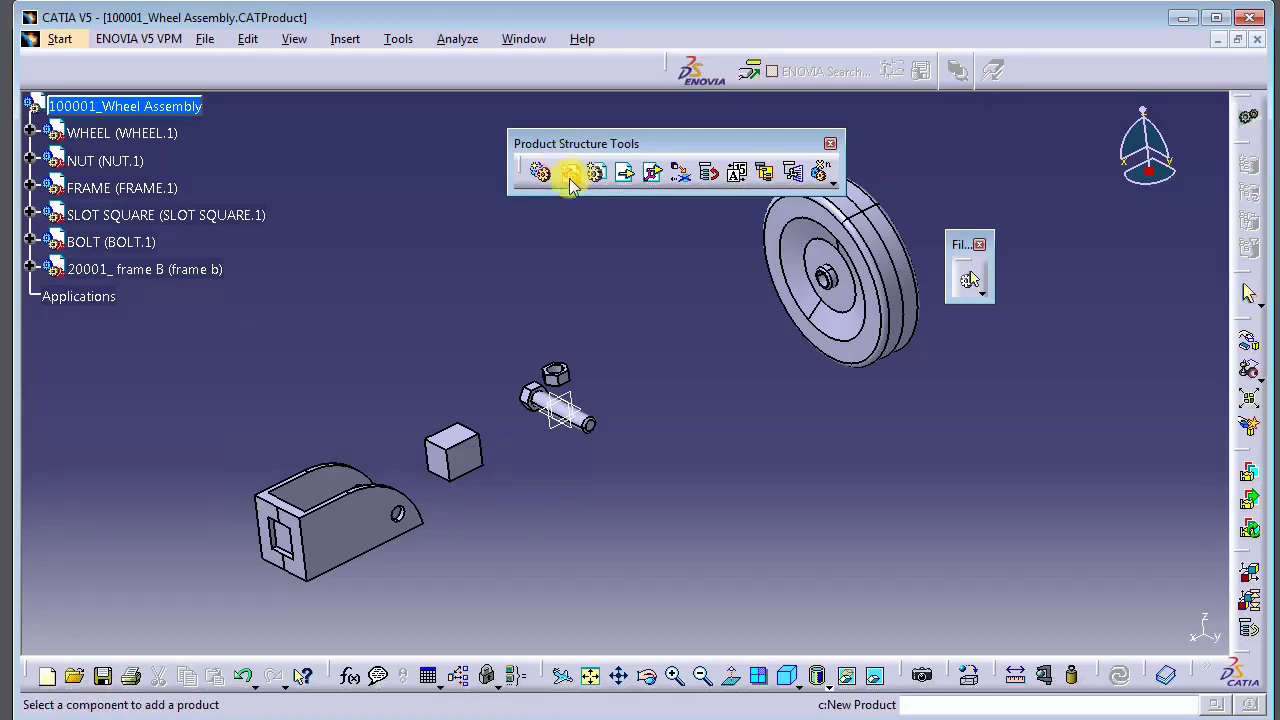
pyautogui.click(120, 112)
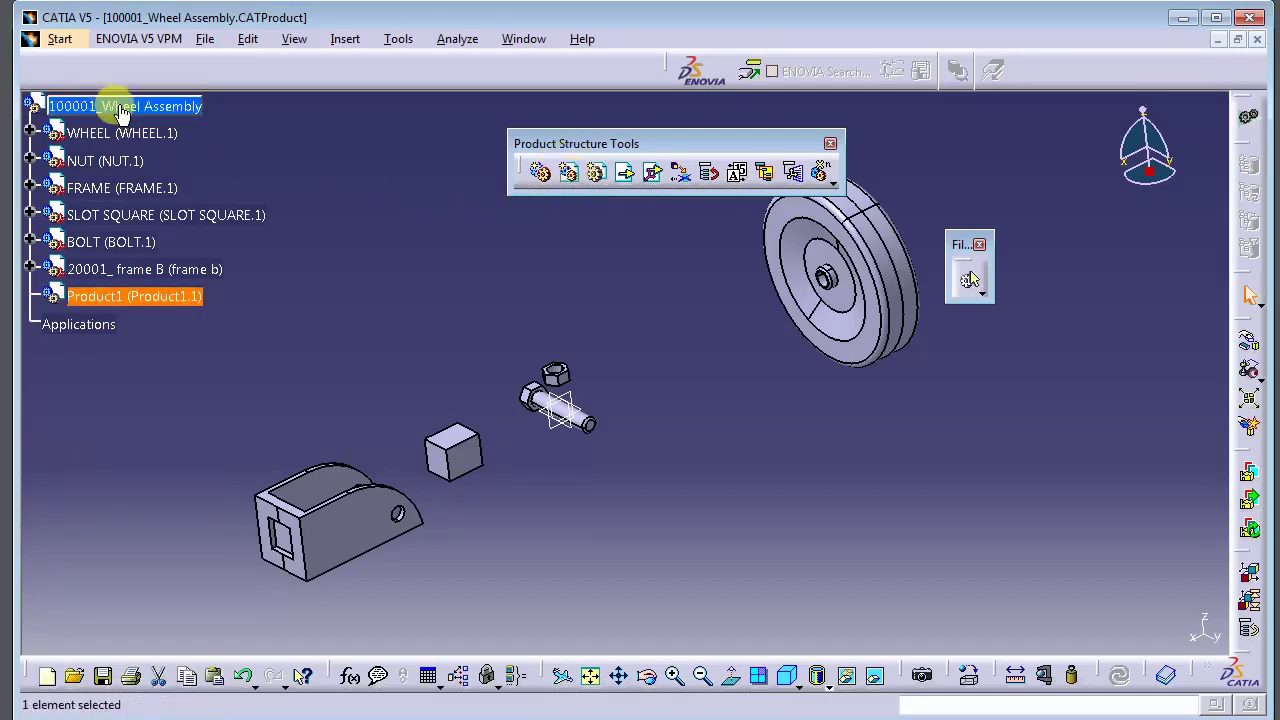
pyautogui.click(156, 305)
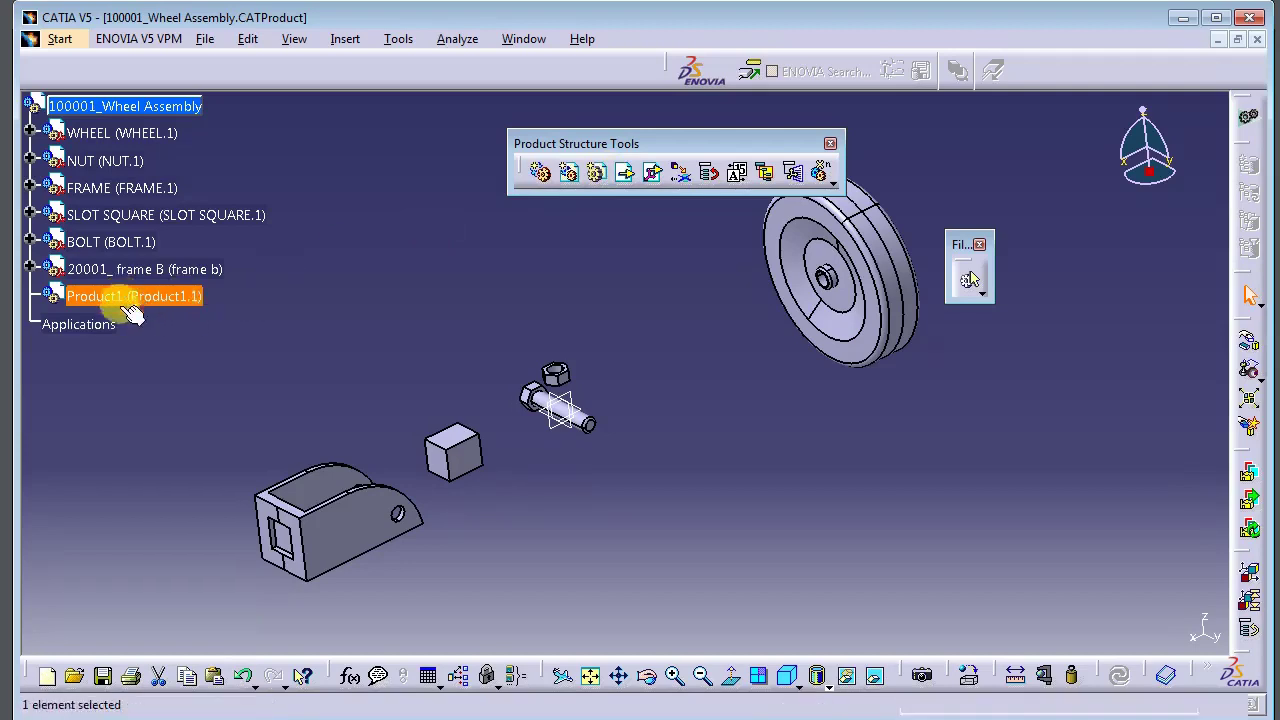
pyautogui.click(280, 320)
pyautogui.click(172, 296)
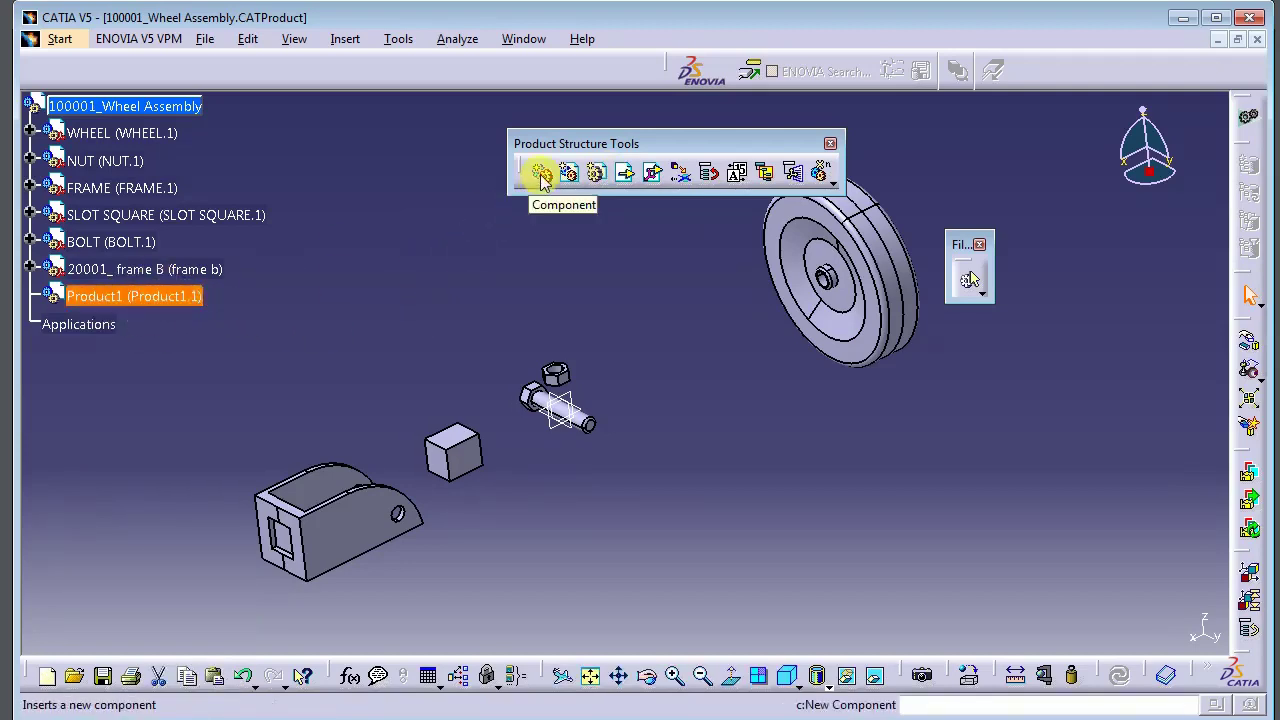
# - Create a new Part1 inside Product1 at the assembly origin and expand Product1 to show it
pyautogui.click(598, 175)
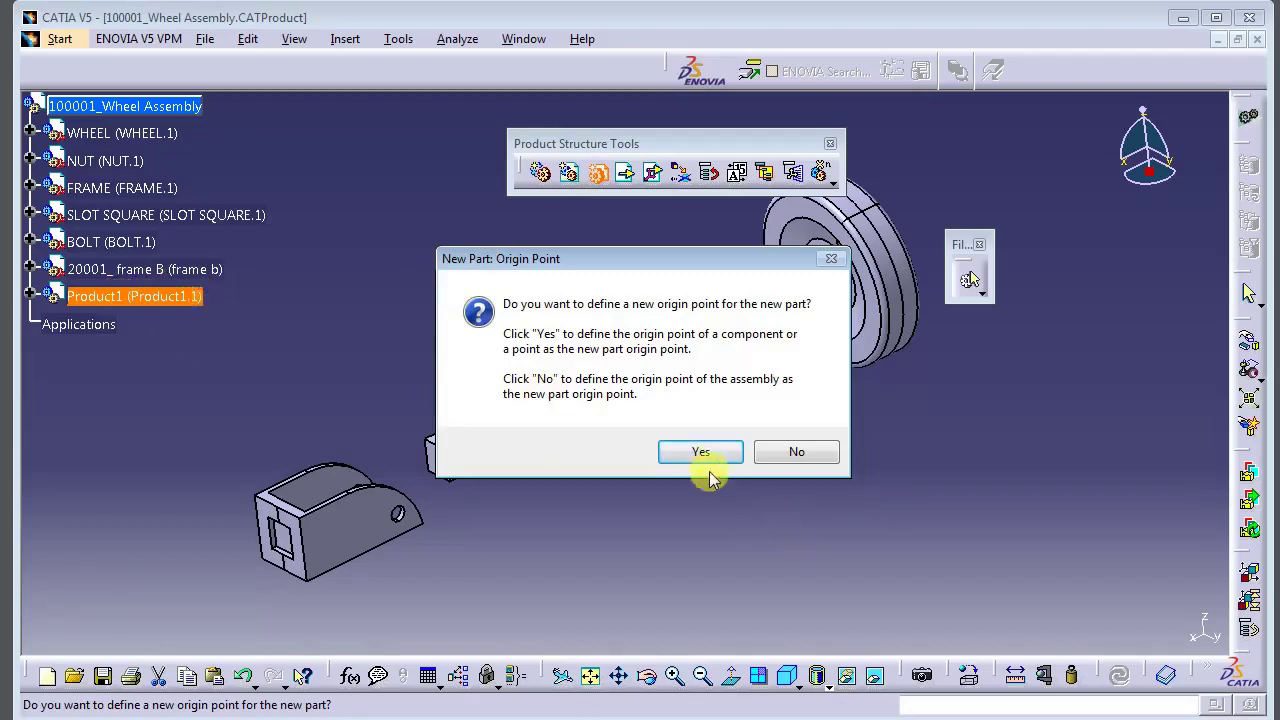
pyautogui.click(774, 452)
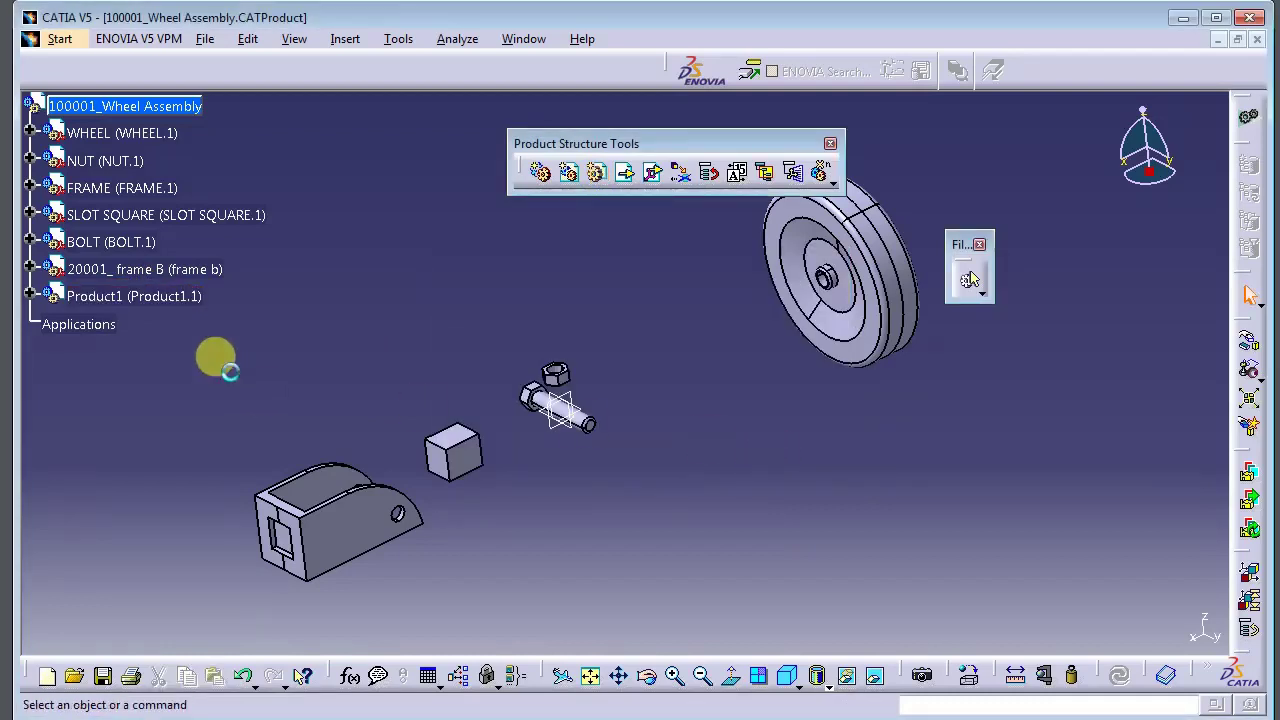
pyautogui.click(29, 296)
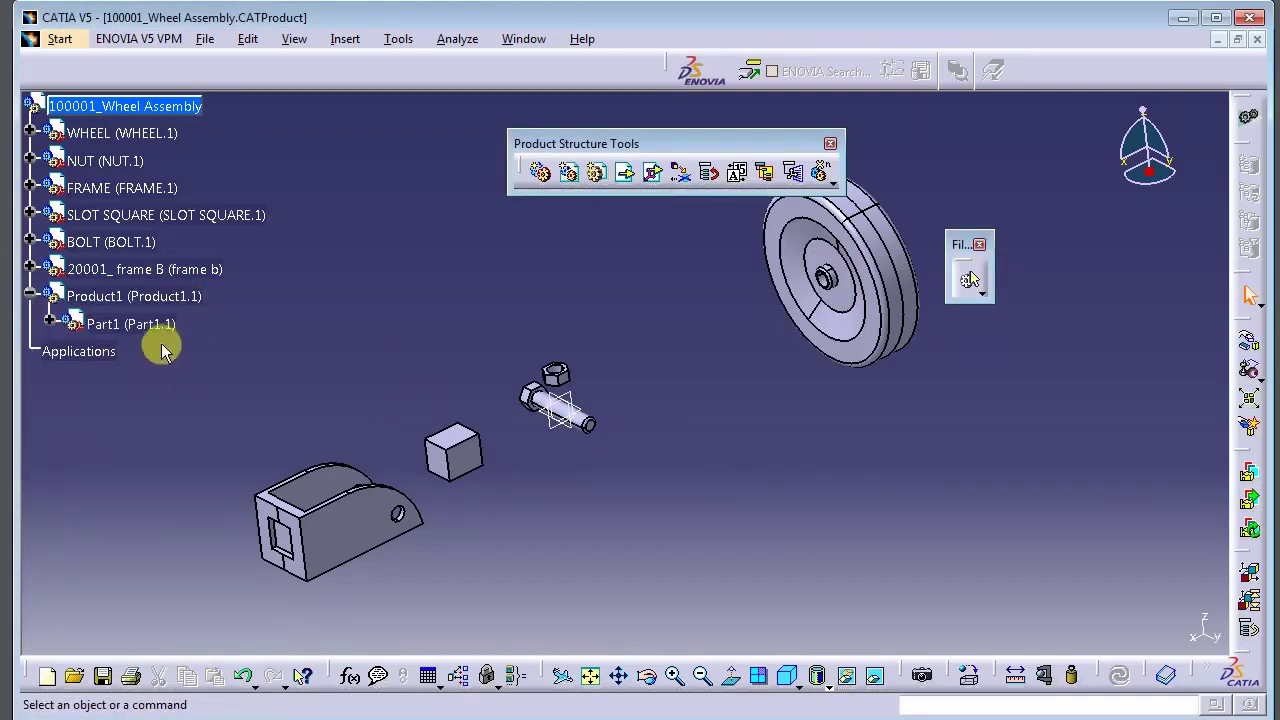
pyautogui.click(125, 323)
pyautogui.click(128, 323)
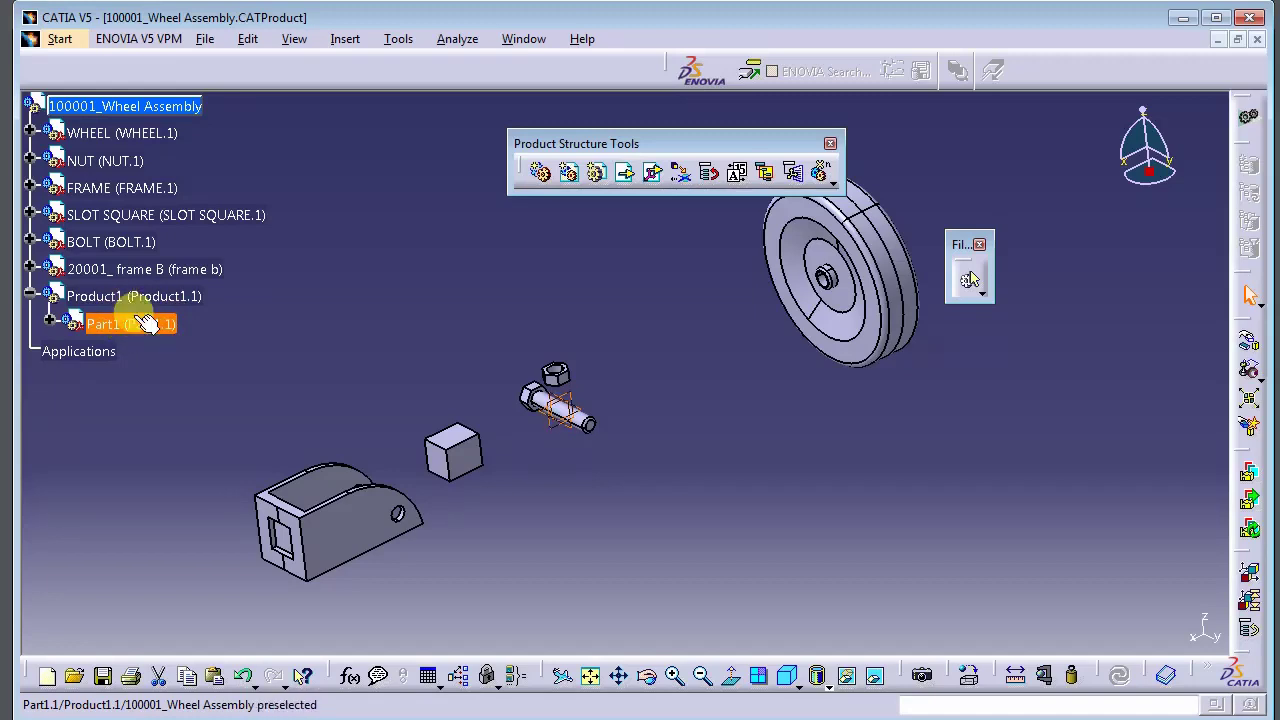
pyautogui.click(130, 324)
pyautogui.click(287, 306)
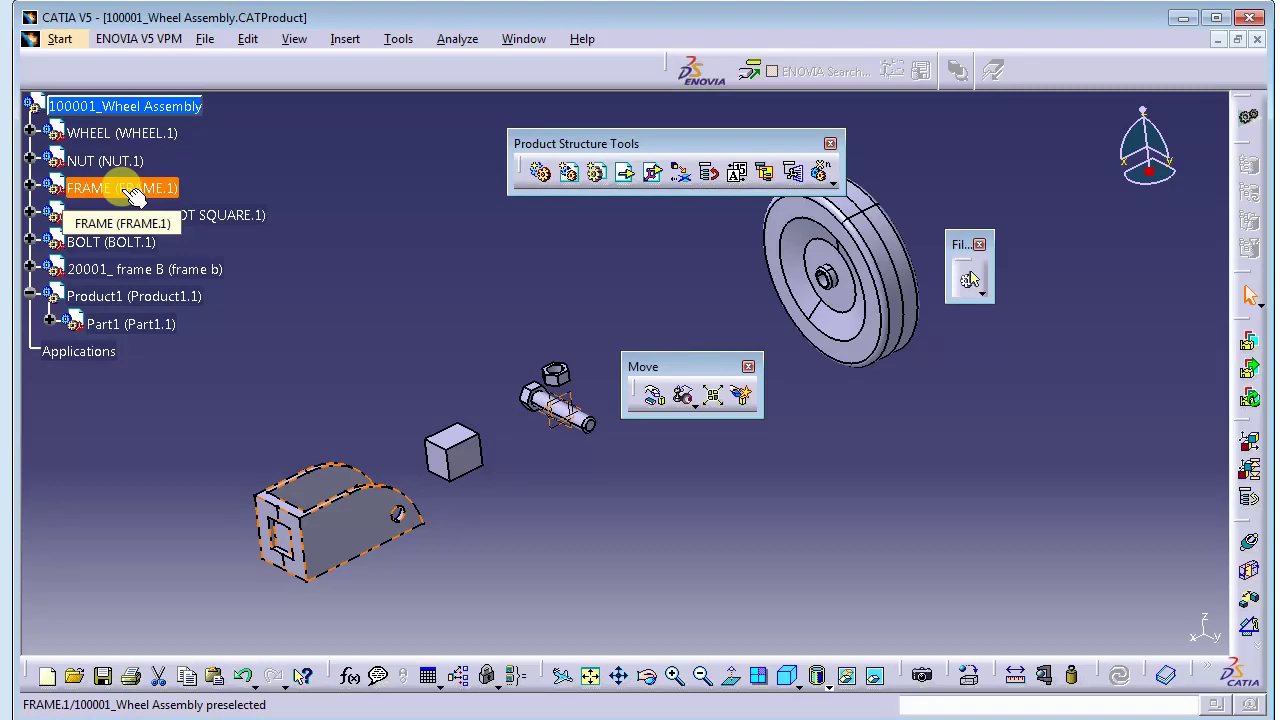
pyautogui.keyDown('ctrl'); pyautogui.click(130, 193); pyautogui.keyUp('ctrl')
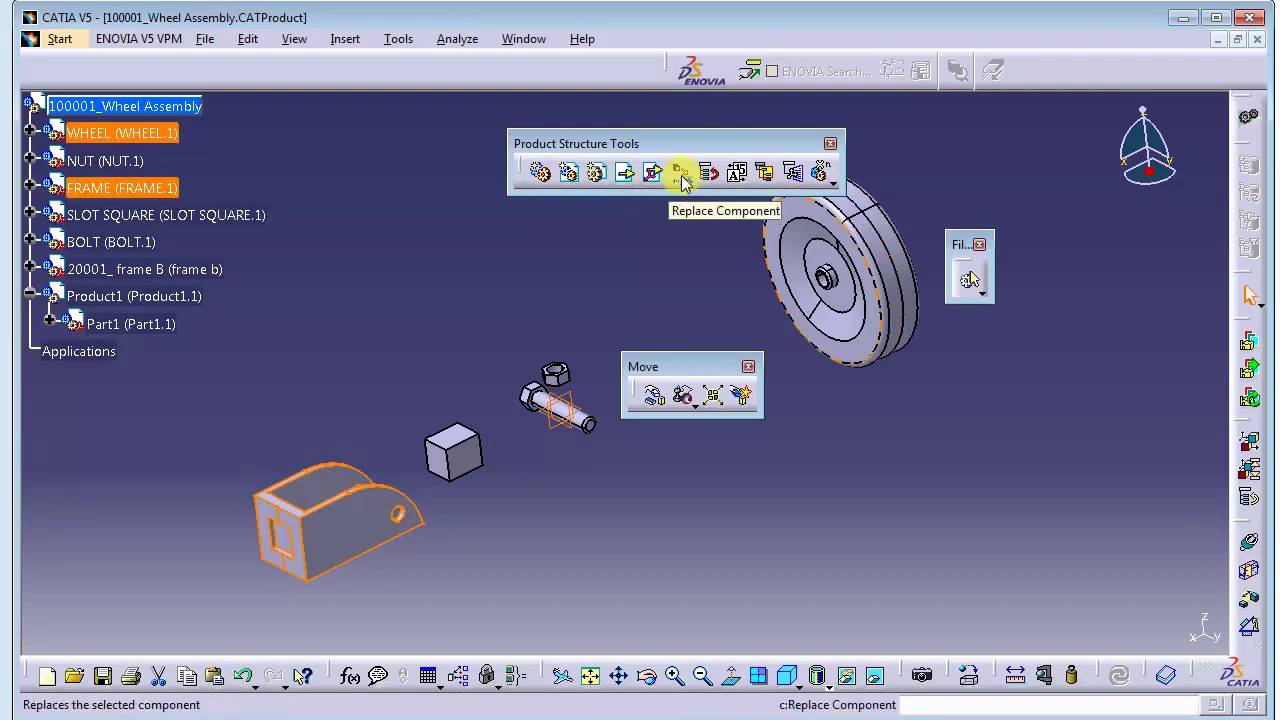
pyautogui.click(681, 176)
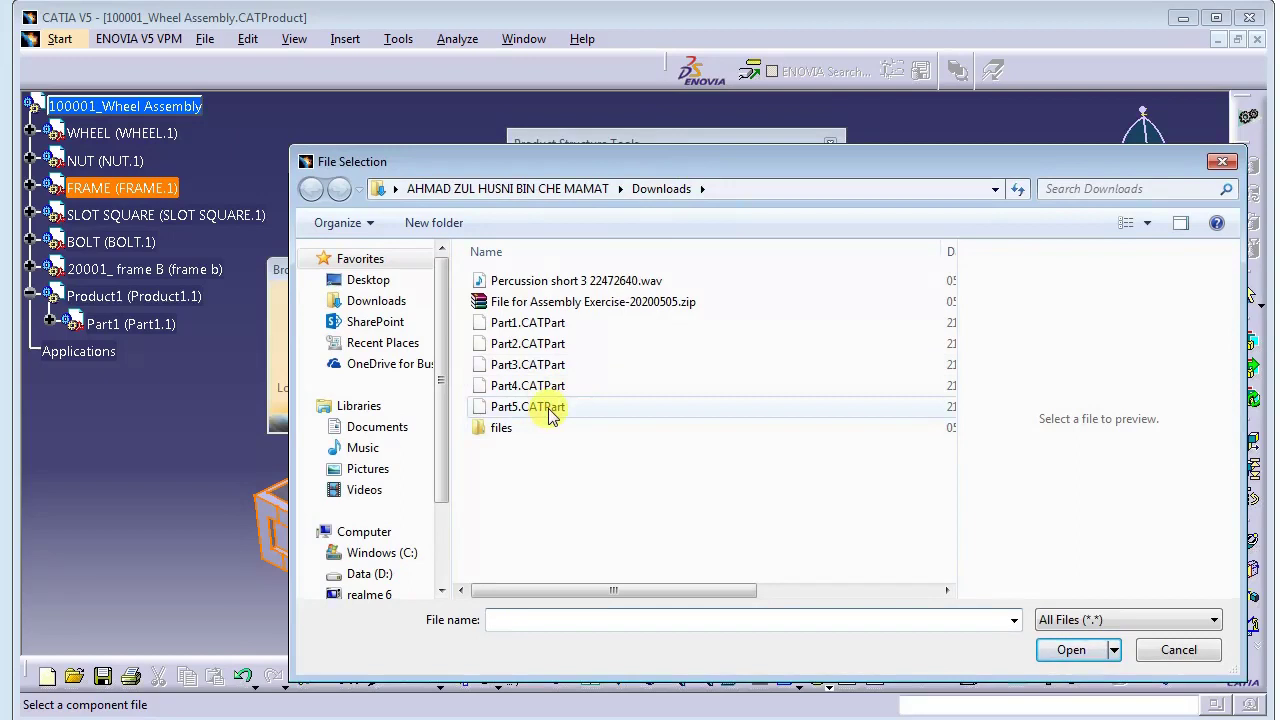
pyautogui.click(550, 410)
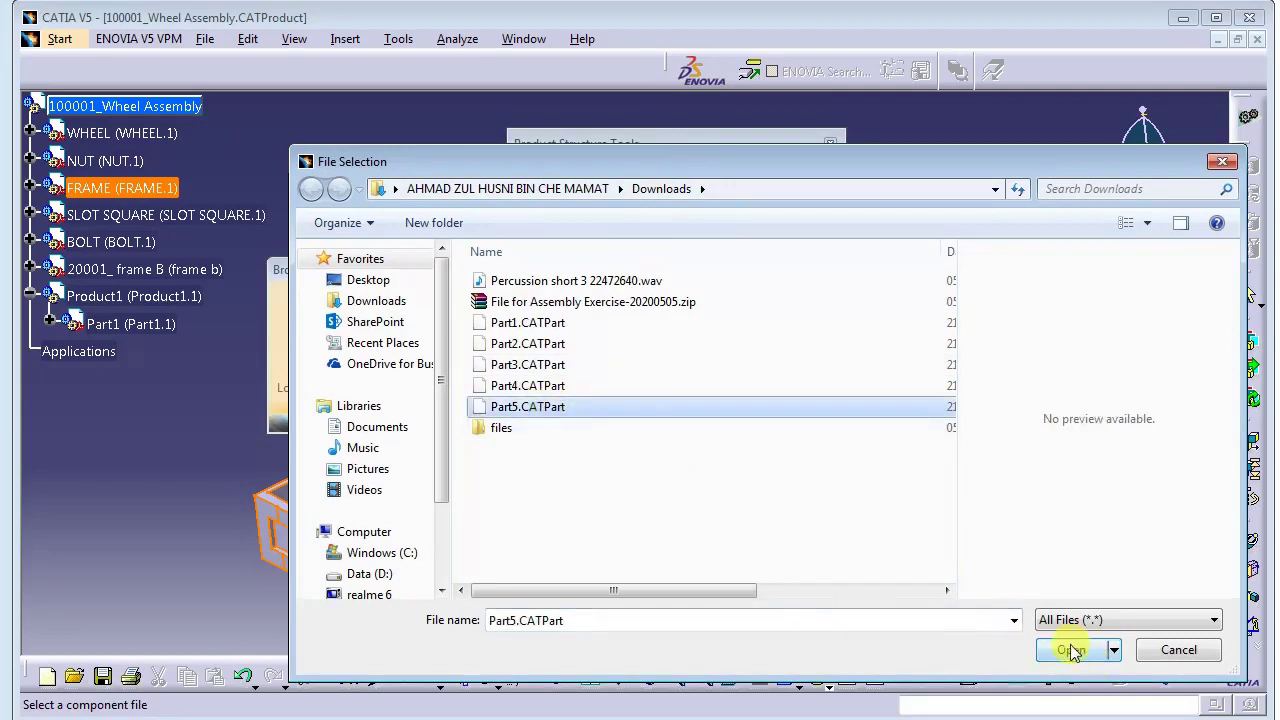
pyautogui.click(1179, 652)
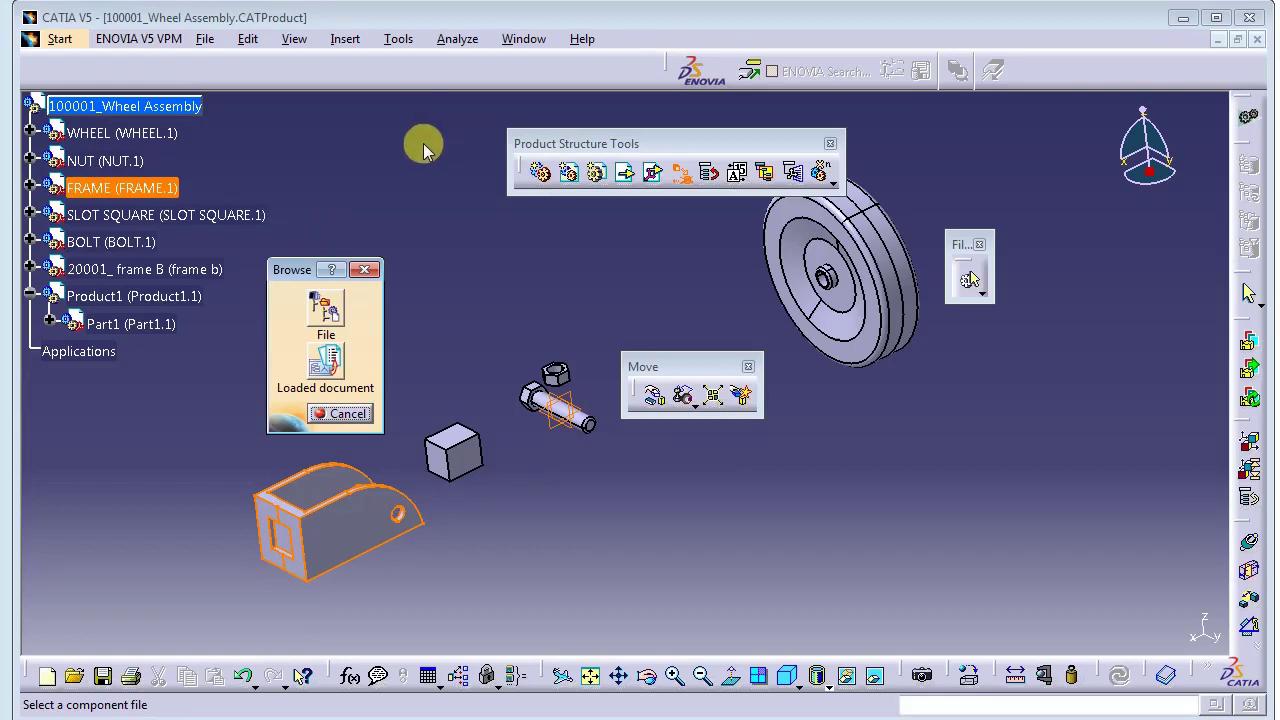
pyautogui.click(590, 174)
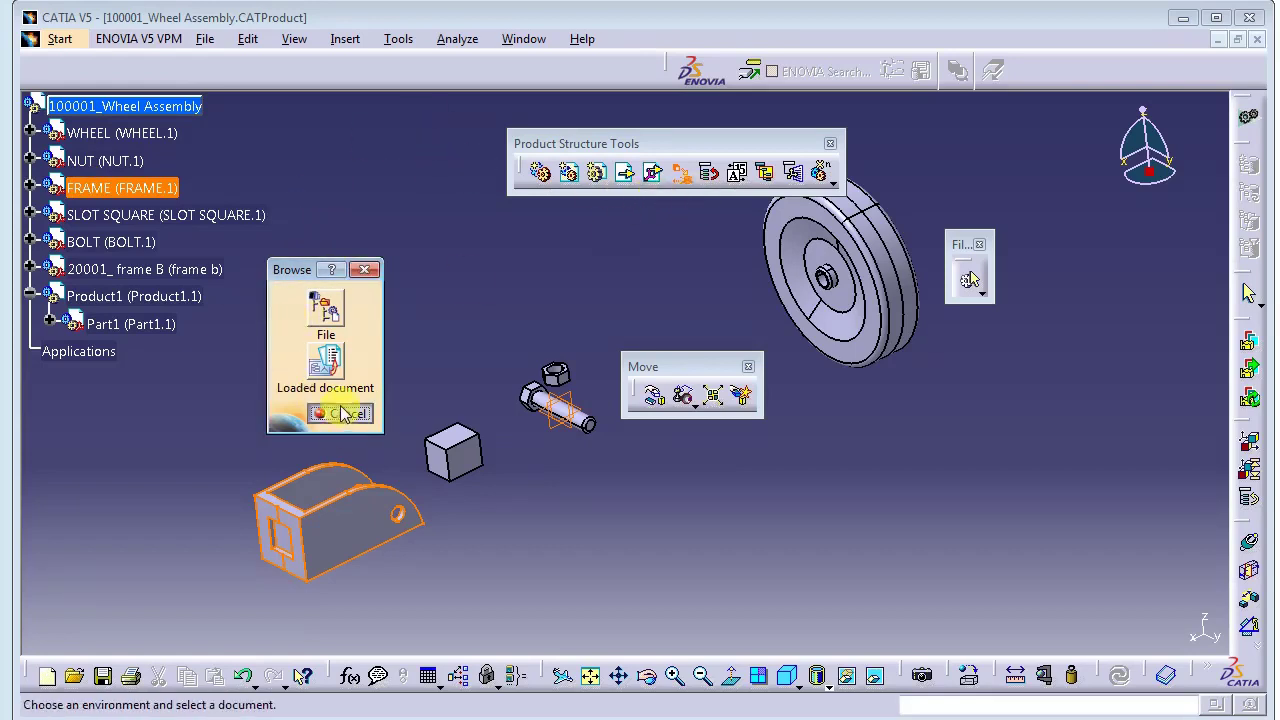
pyautogui.click(336, 414)
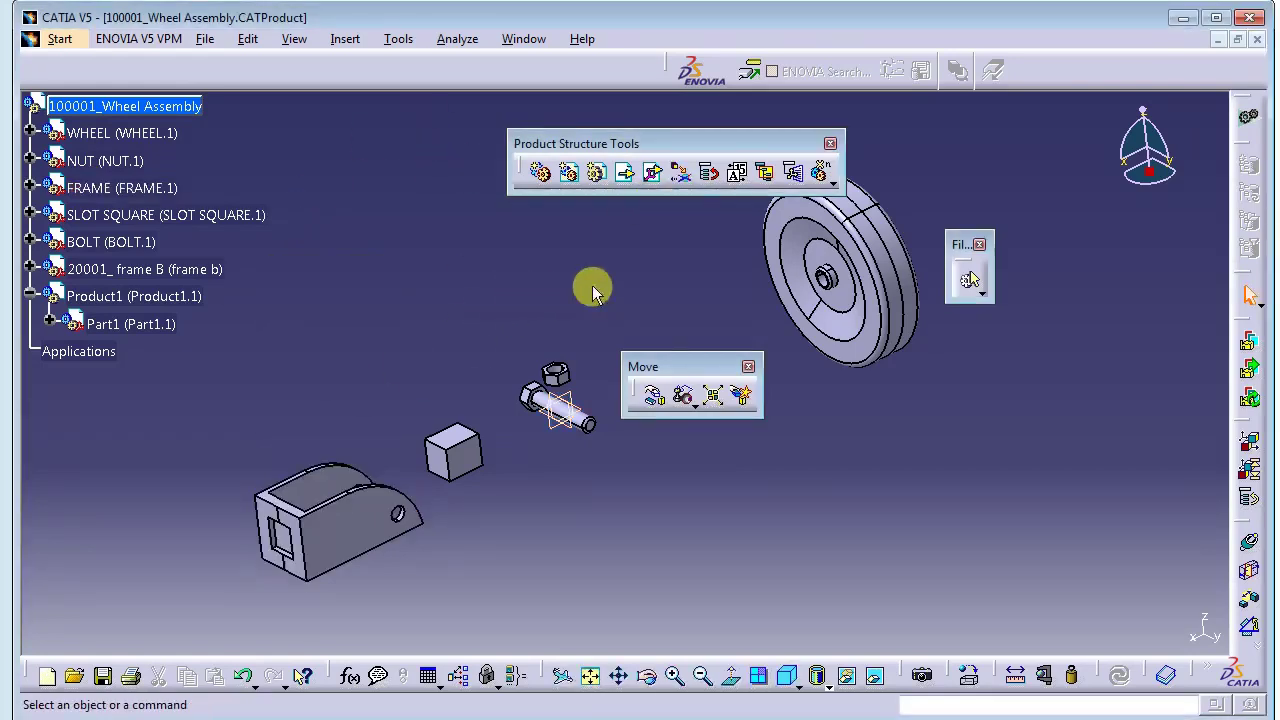
# - Use Graph tree Reordering to move BOLT above WHEEL, NUT, FRAME and SLOT SQUARE
pyautogui.click(709, 175)
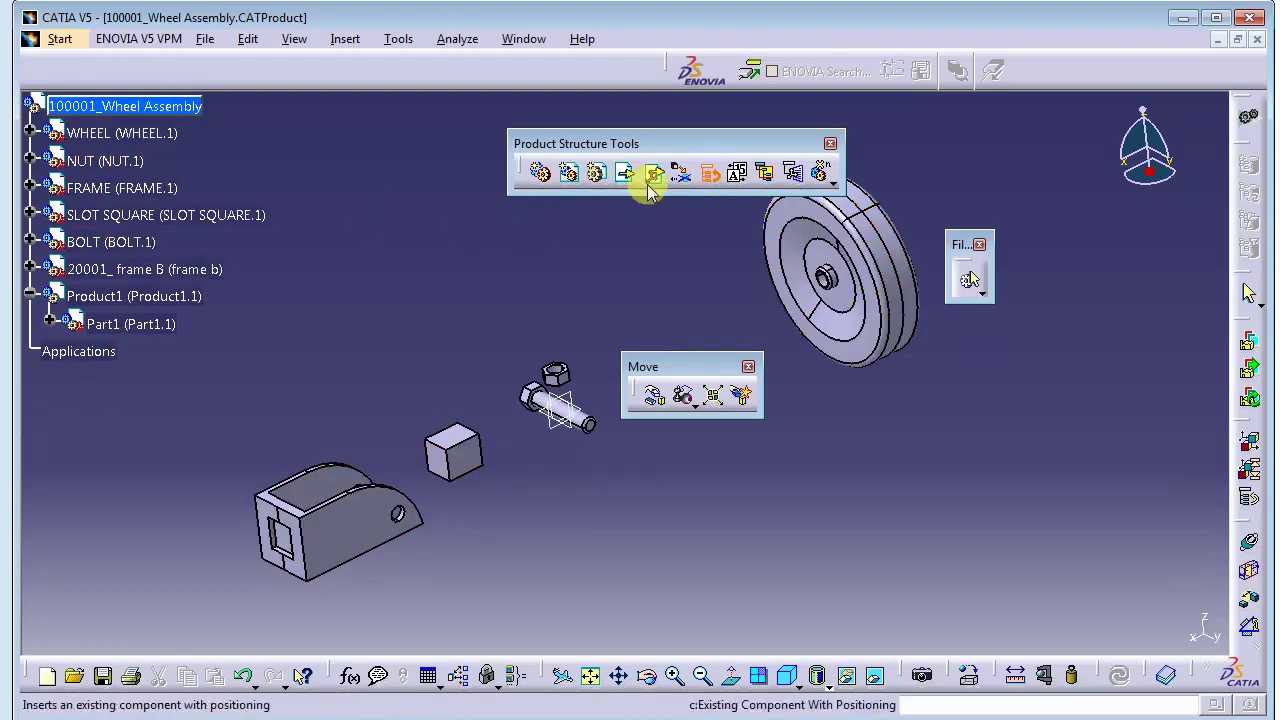
pyautogui.click(712, 185)
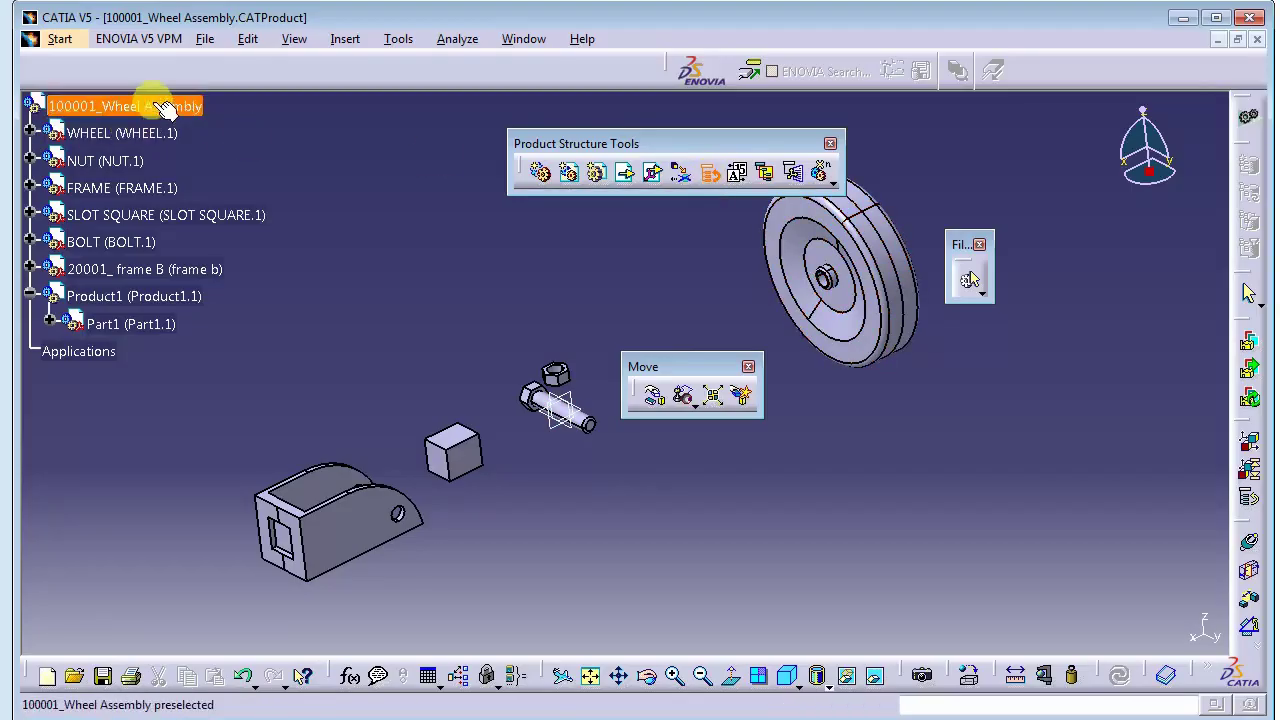
pyautogui.click(158, 107)
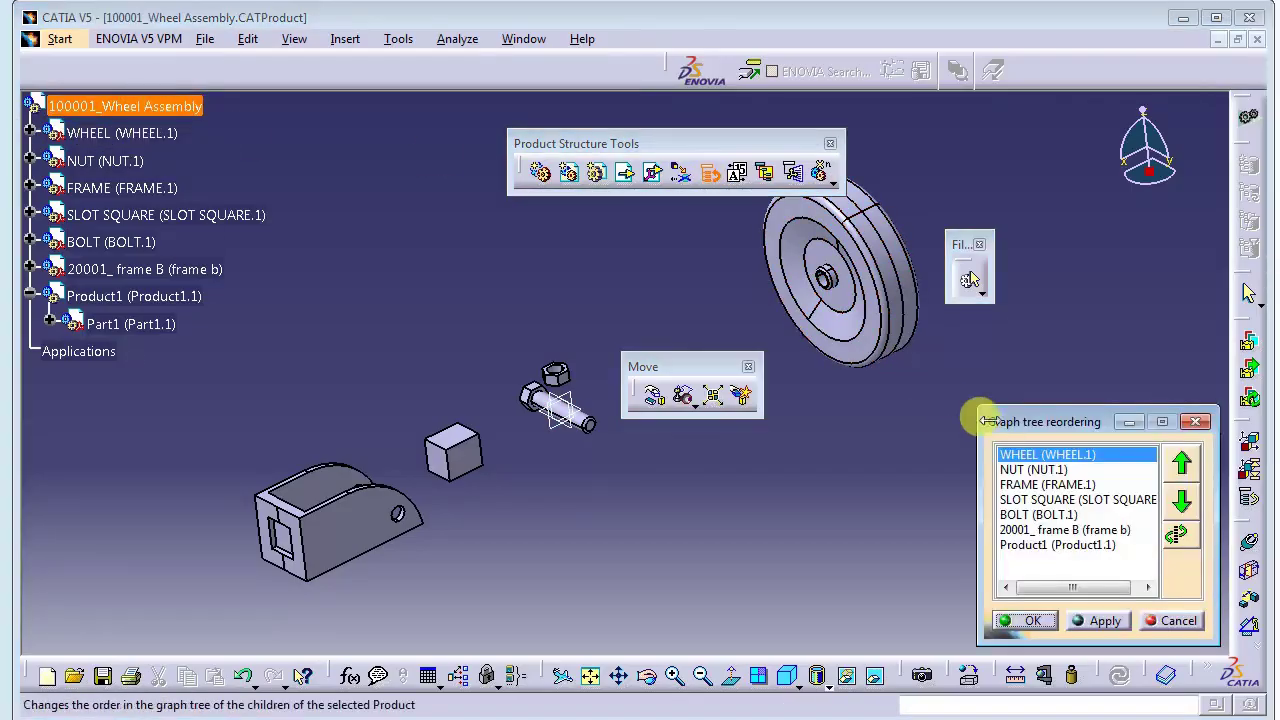
pyautogui.moveTo(985, 420); pyautogui.dragTo(526, 298)
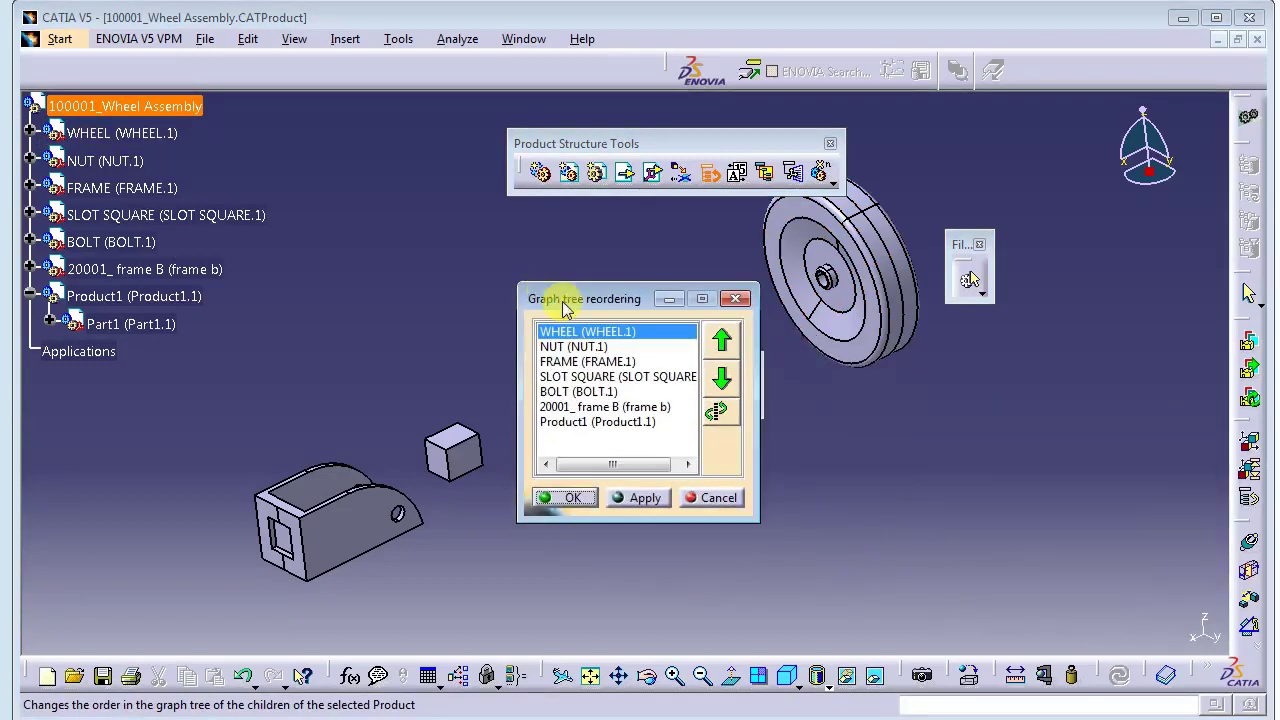
pyautogui.click(575, 391)
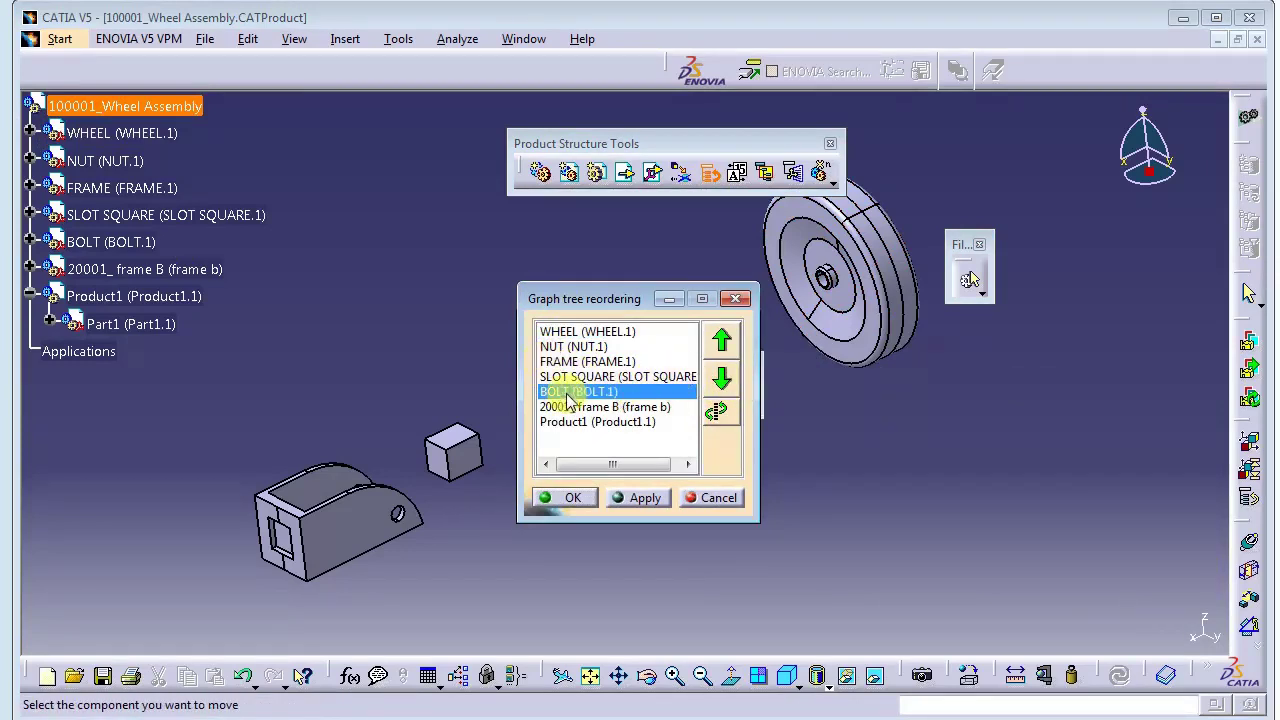
pyautogui.click(721, 343)
pyautogui.click(721, 343)
pyautogui.click(721, 343)
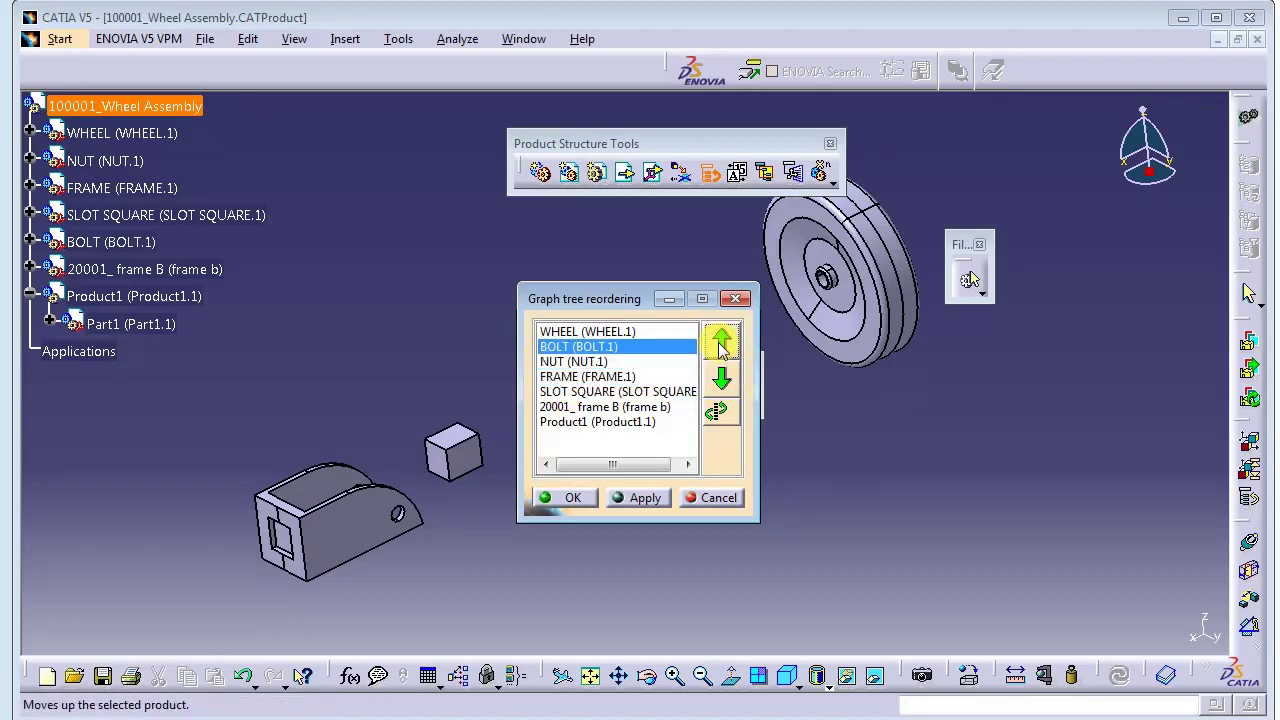
pyautogui.click(643, 498)
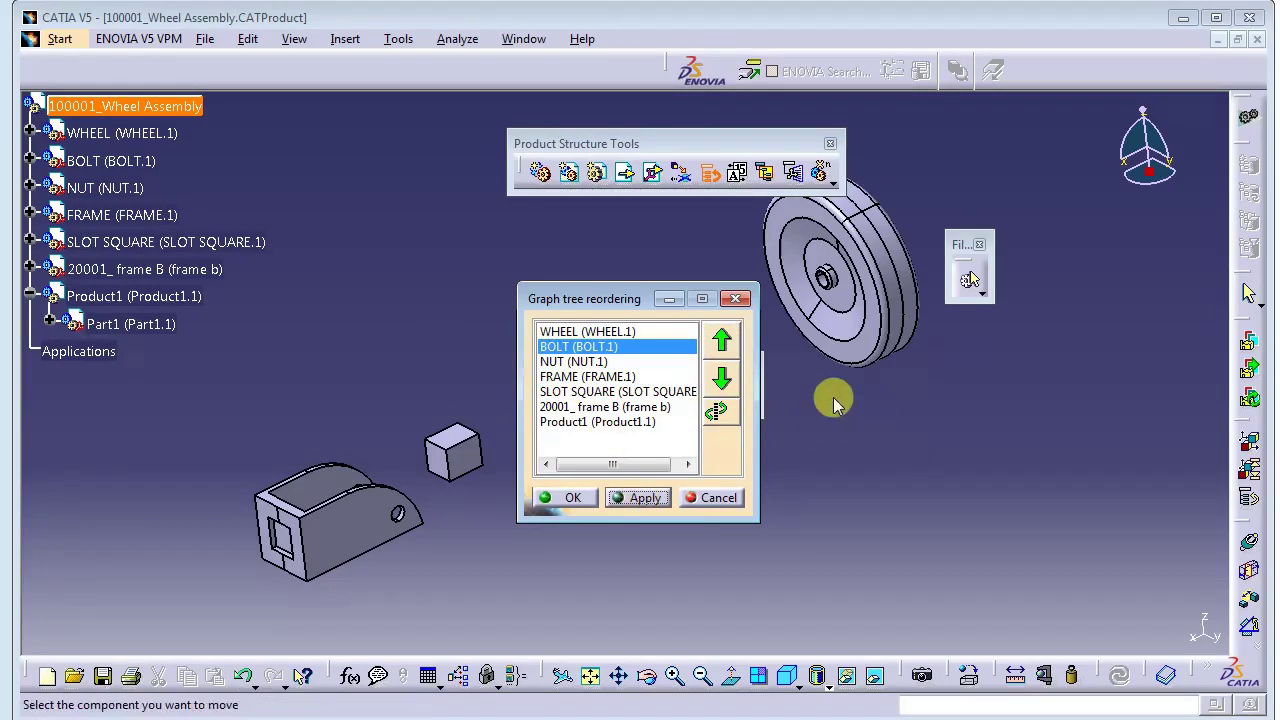
pyautogui.click(724, 341)
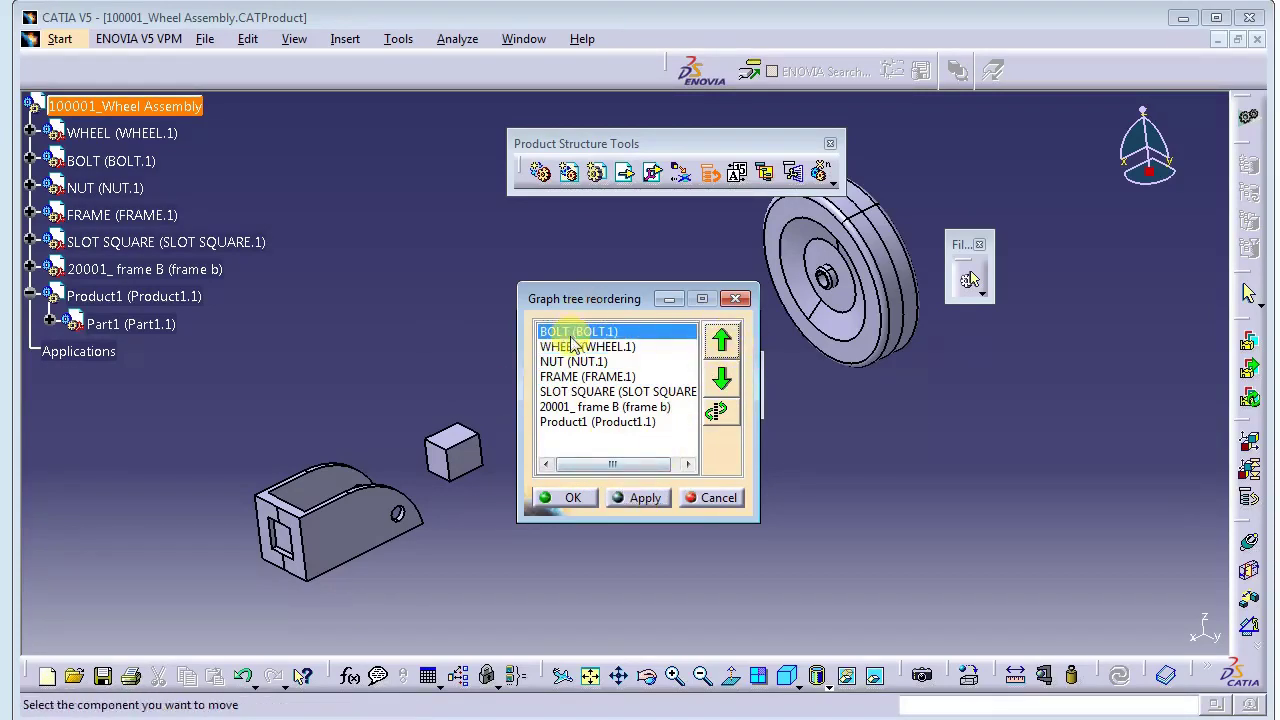
pyautogui.click(645, 499)
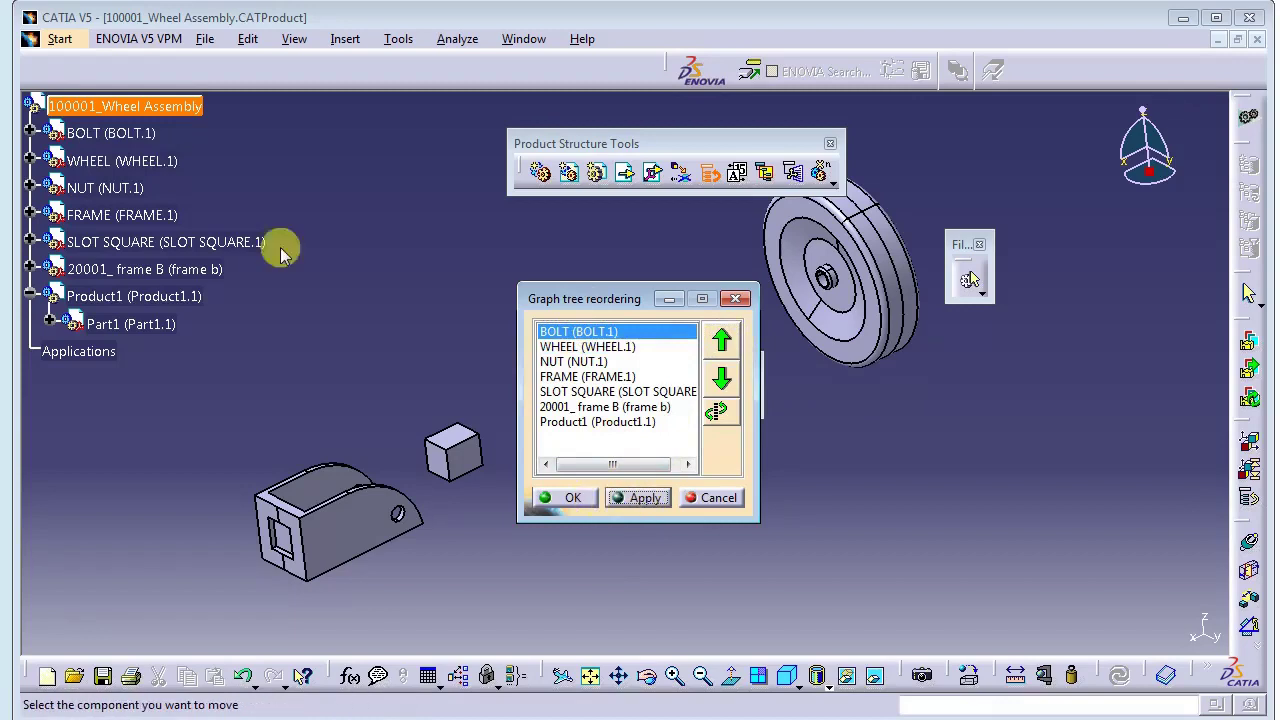
pyautogui.click(545, 497)
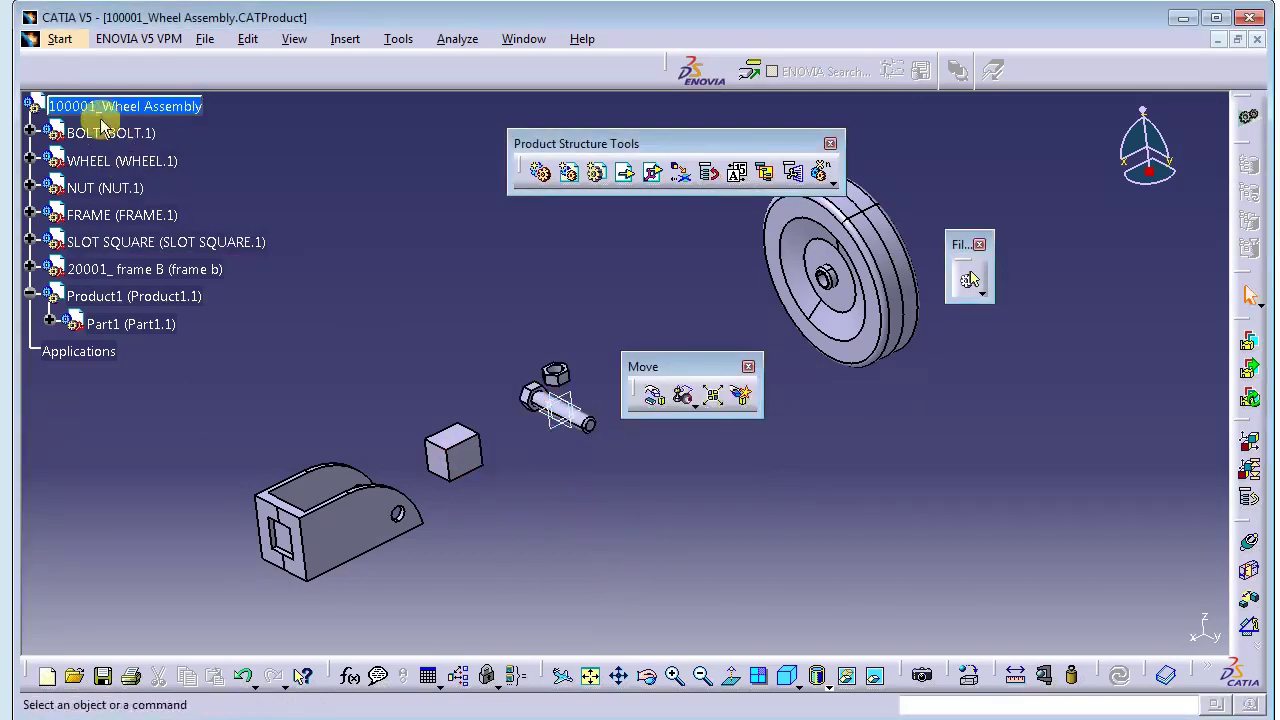